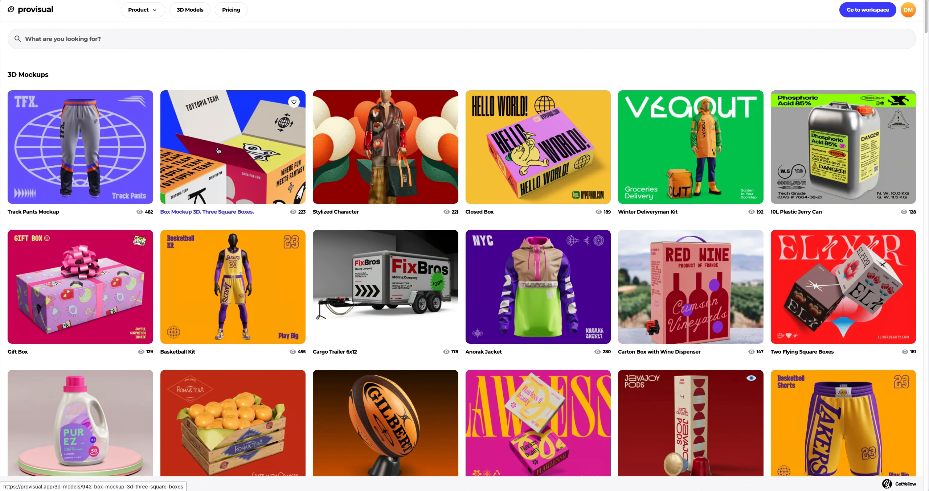
# Step: Browse the 3D mockup gallery and open the MacBook Pro 2021 16 Inch model
pyautogui.scroll(-12, 232, 283)
pyautogui.scroll(-20, 231, 288)
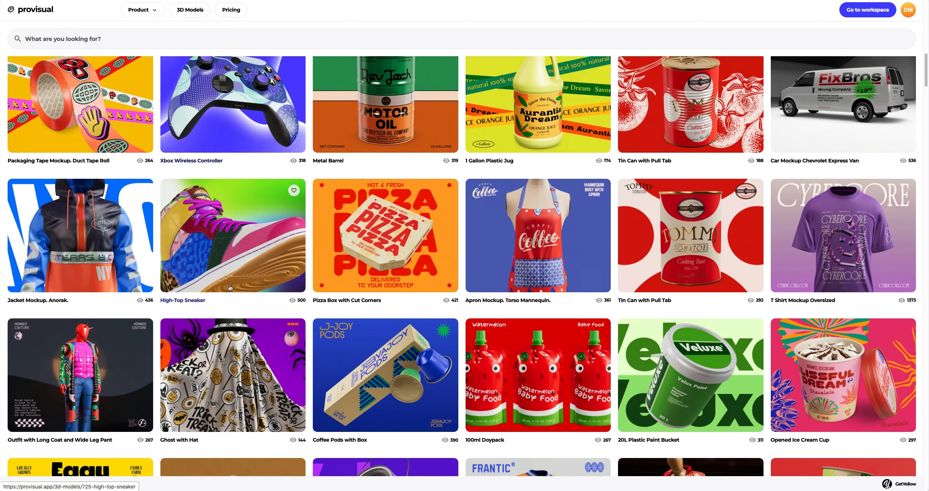
pyautogui.scroll(-14, 228, 287)
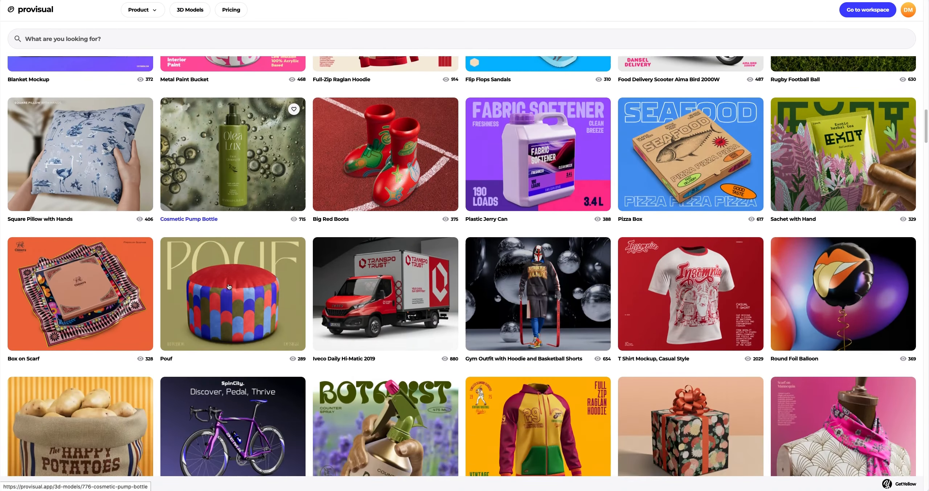
pyautogui.scroll(-18, 229, 287)
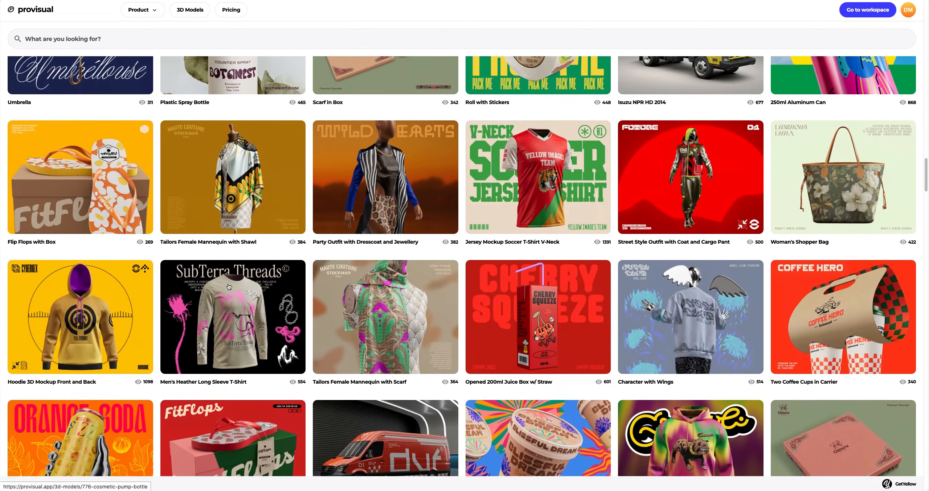
pyautogui.scroll(-20, 229, 287)
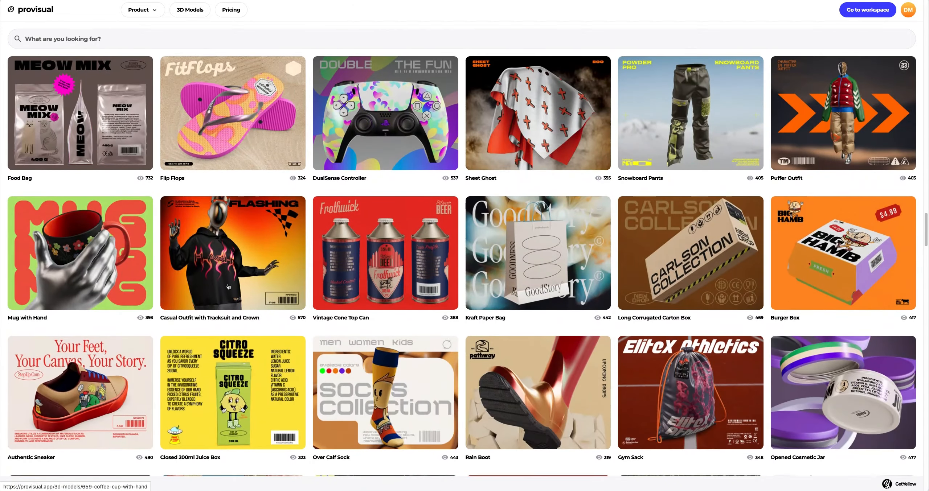
pyautogui.scroll(-18, 229, 286)
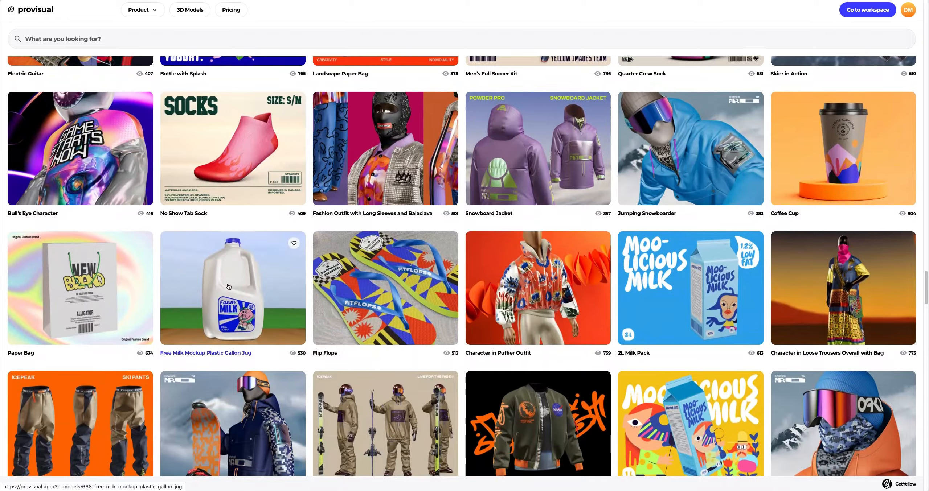
pyautogui.scroll(-18, 229, 286)
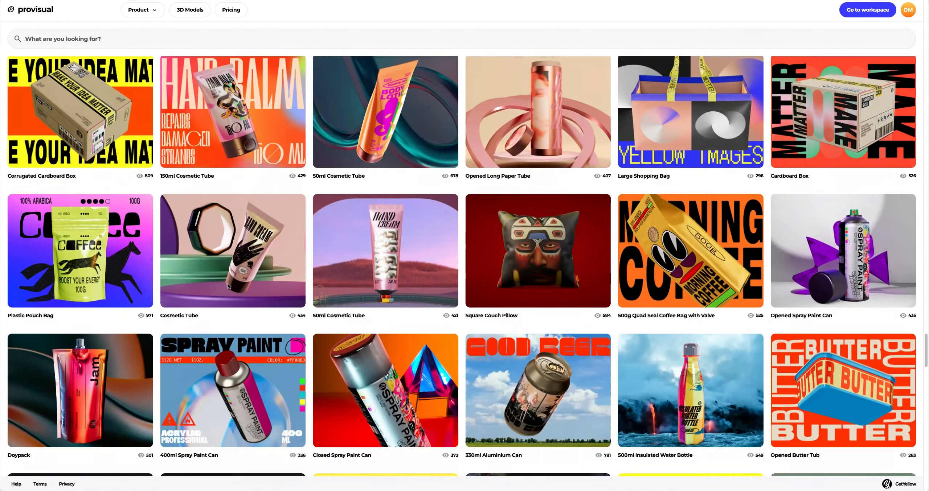
pyautogui.scroll(-9, 228, 287)
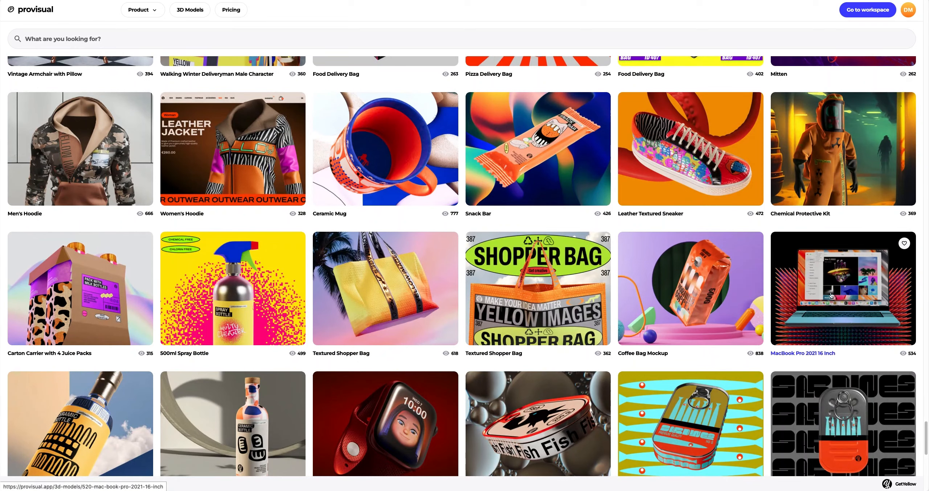
pyautogui.click(831, 296)
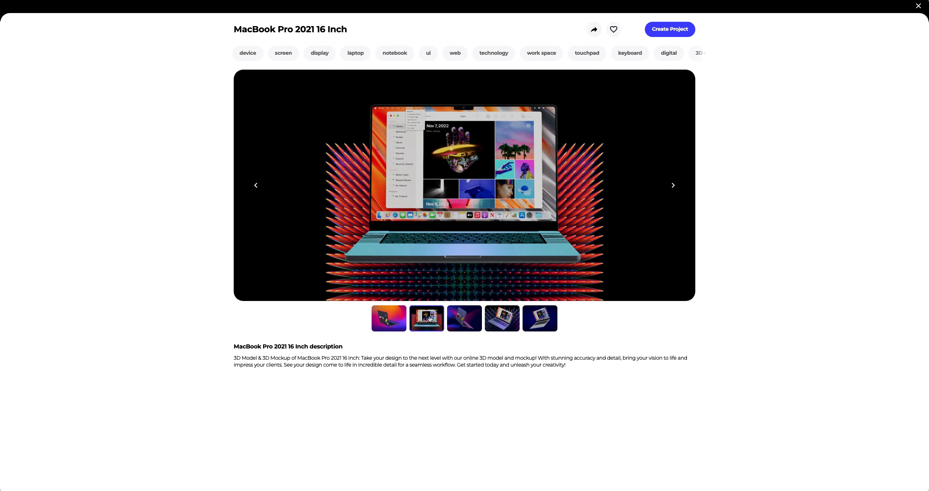
# Step: Look through the MacBook Pro 2021 16 Inch preview images and create a project from the model
pyautogui.click(456, 319)
pyautogui.click(502, 323)
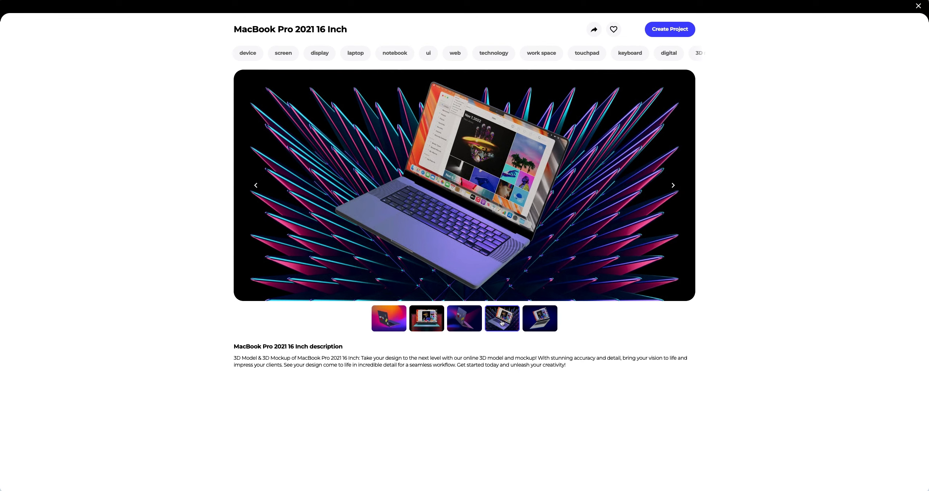
pyautogui.click(534, 325)
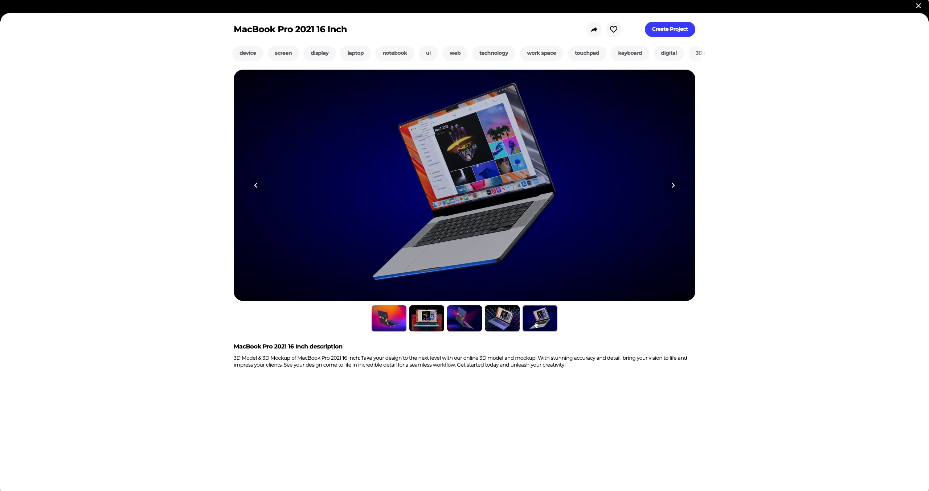
pyautogui.click(669, 32)
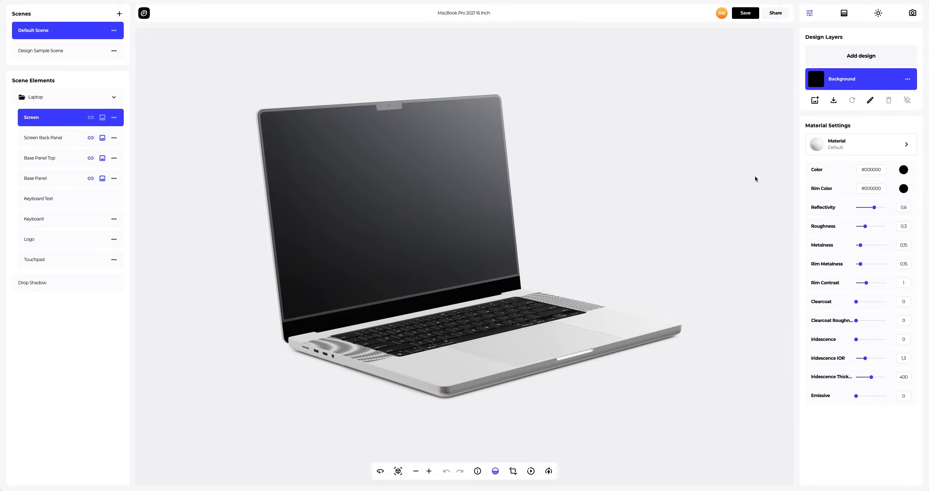
# Step: Set the Base Panel Top's material to colour #595A5F, roughness 0.4 and metalness 0.3
pyautogui.moveTo(755, 176); pyautogui.dragTo(132, 248)
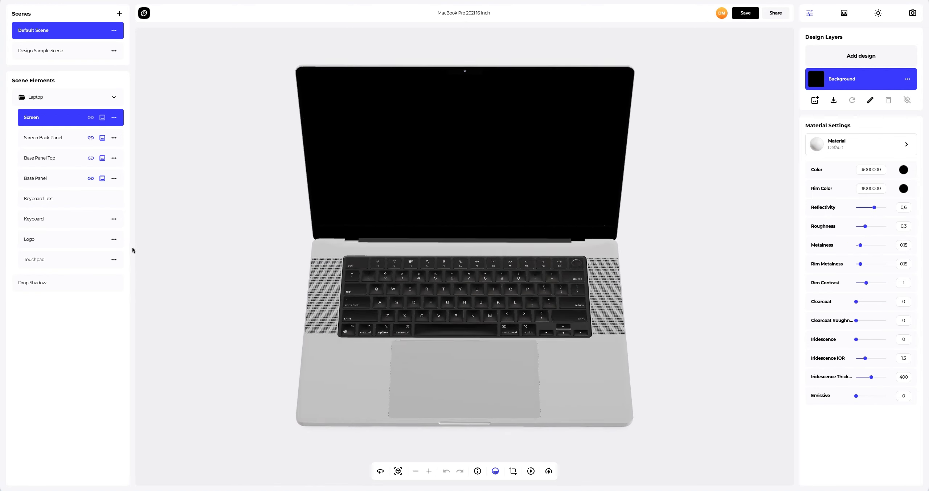
pyautogui.click(30, 157)
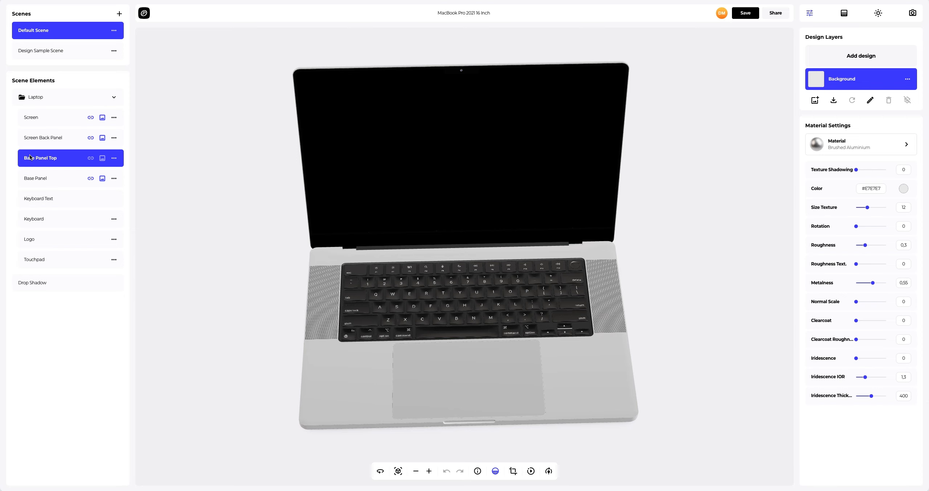
pyautogui.click(903, 189)
pyautogui.moveTo(879, 205); pyautogui.dragTo(839, 229)
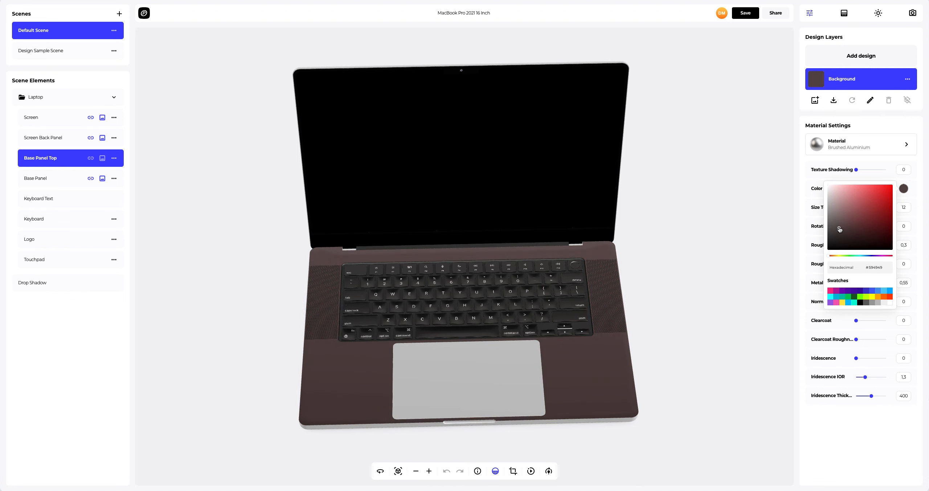
pyautogui.moveTo(888, 267); pyautogui.dragTo(865, 269)
pyautogui.write('595A5F')
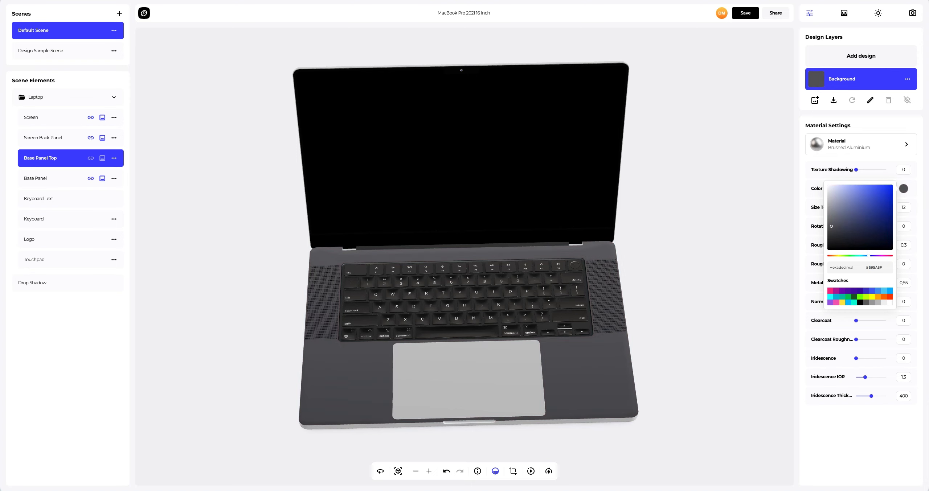
pyautogui.click(805, 274)
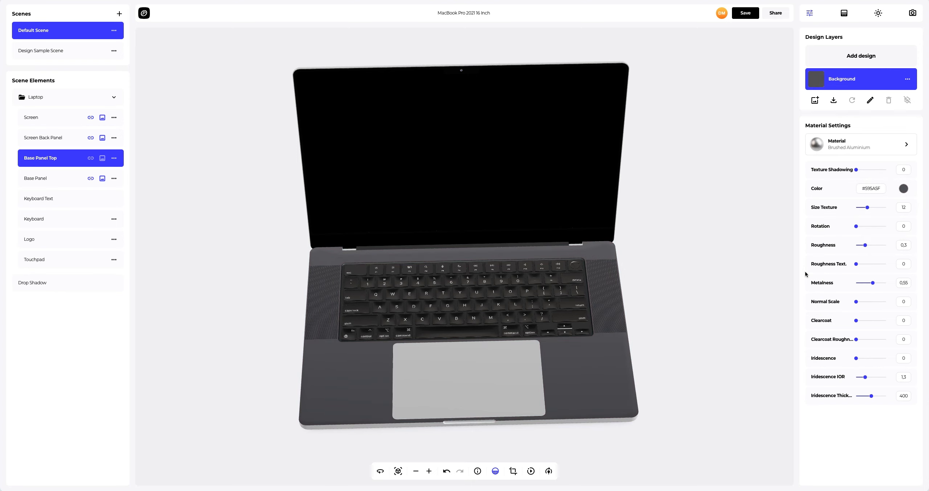
pyautogui.moveTo(867, 248); pyautogui.dragTo(869, 248)
pyautogui.moveTo(872, 284); pyautogui.dragTo(865, 284)
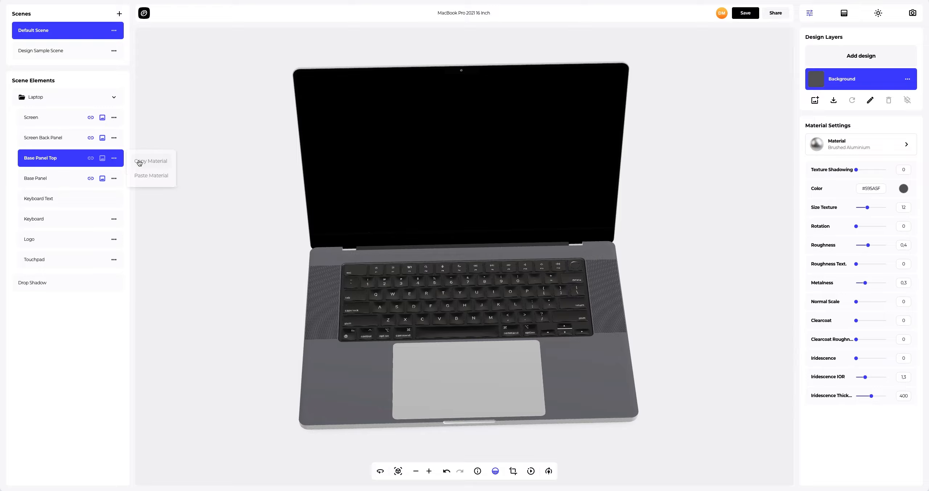
# Step: Copy the Base Panel Top's material onto the Screen Back Panel and the Base Panel
pyautogui.moveTo(179, 176); pyautogui.dragTo(431, 147)
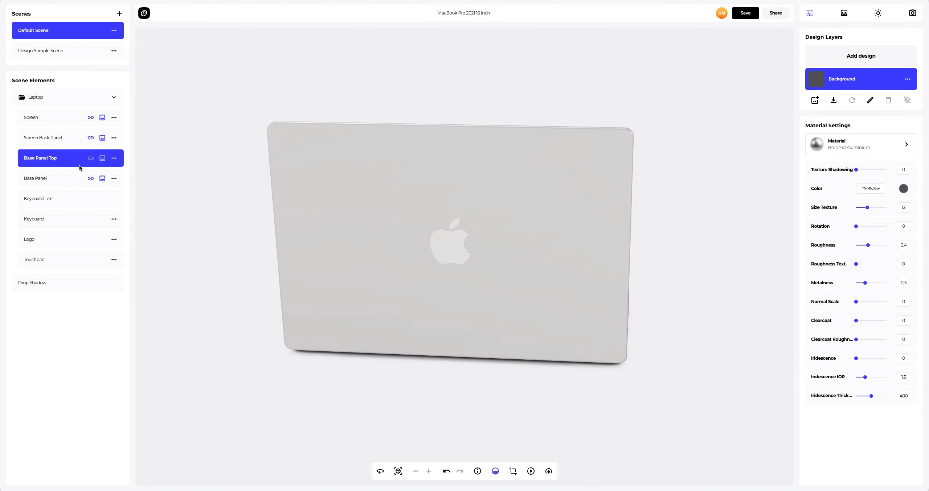
pyautogui.click(48, 139)
pyautogui.click(115, 138)
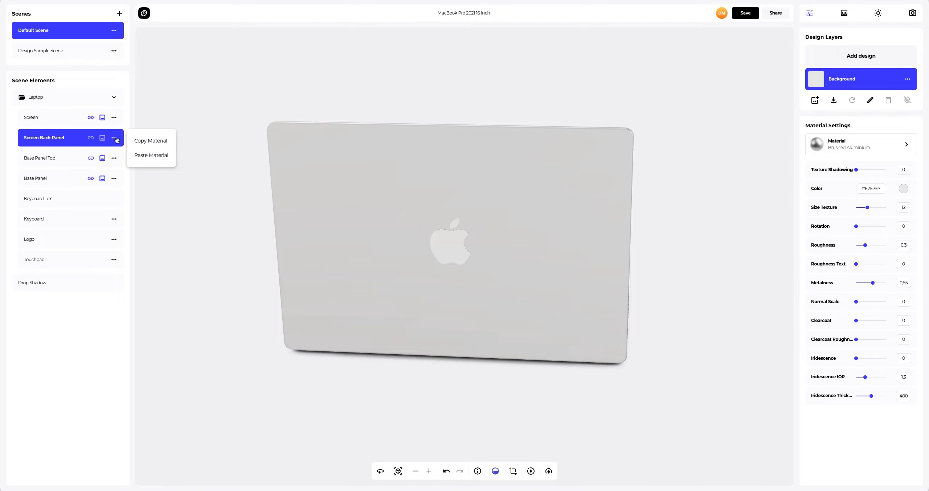
pyautogui.click(151, 155)
pyautogui.moveTo(372, 275); pyautogui.dragTo(367, 213)
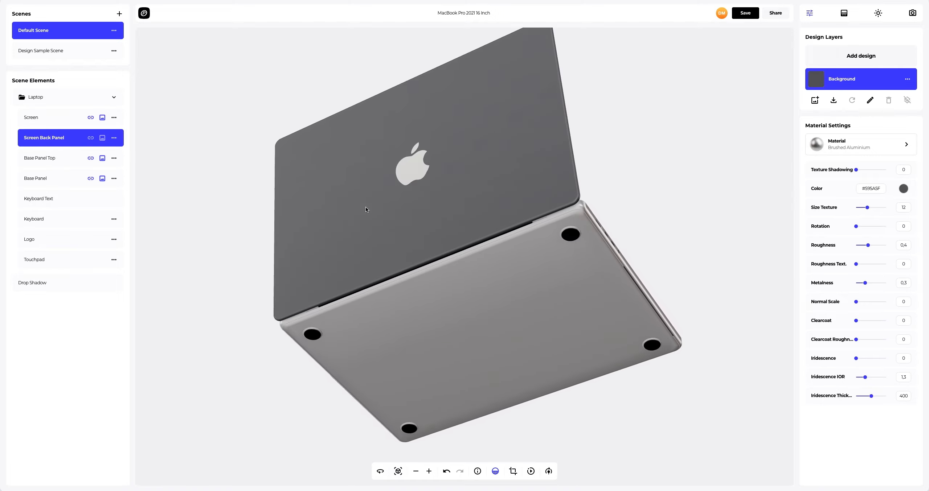
pyautogui.click(113, 179)
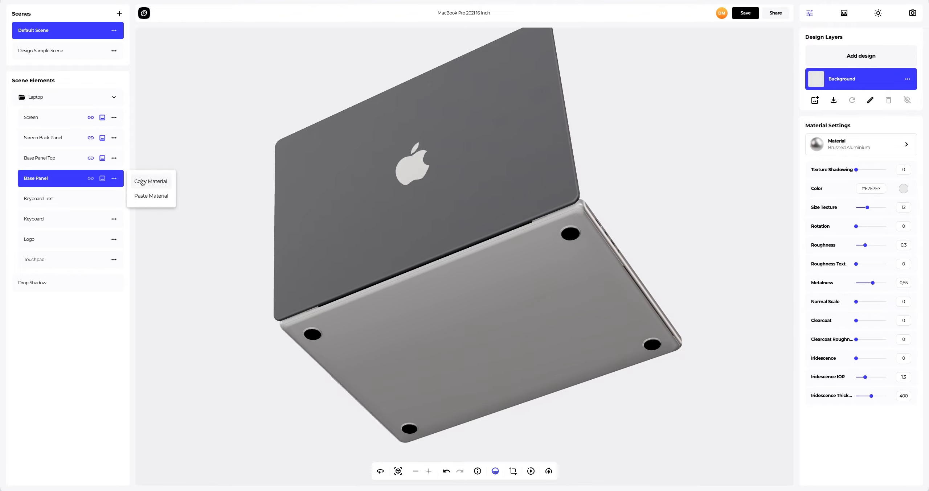
pyautogui.click(149, 196)
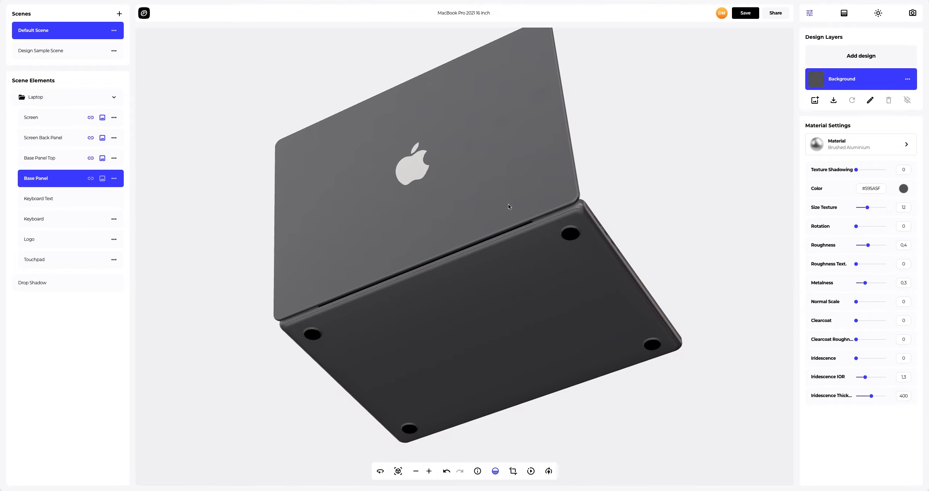
# Step: Paste the copied material onto the Touchpad and set its roughness to 0.45 and metalness to 0.55
pyautogui.moveTo(508, 207); pyautogui.dragTo(315, 347)
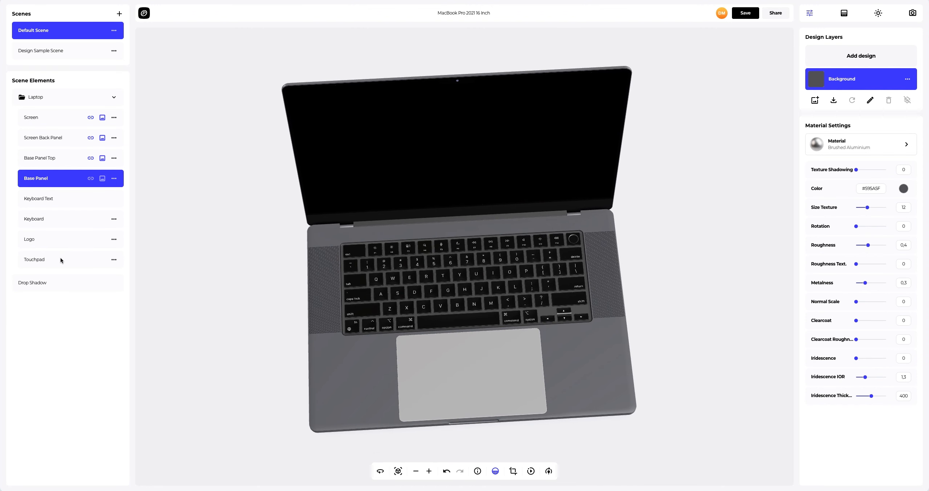
pyautogui.click(71, 258)
pyautogui.click(114, 259)
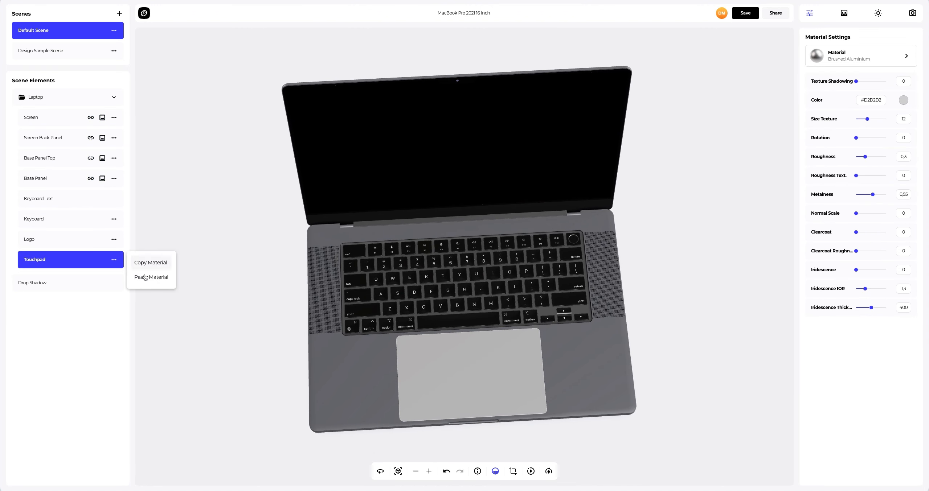
pyautogui.click(146, 277)
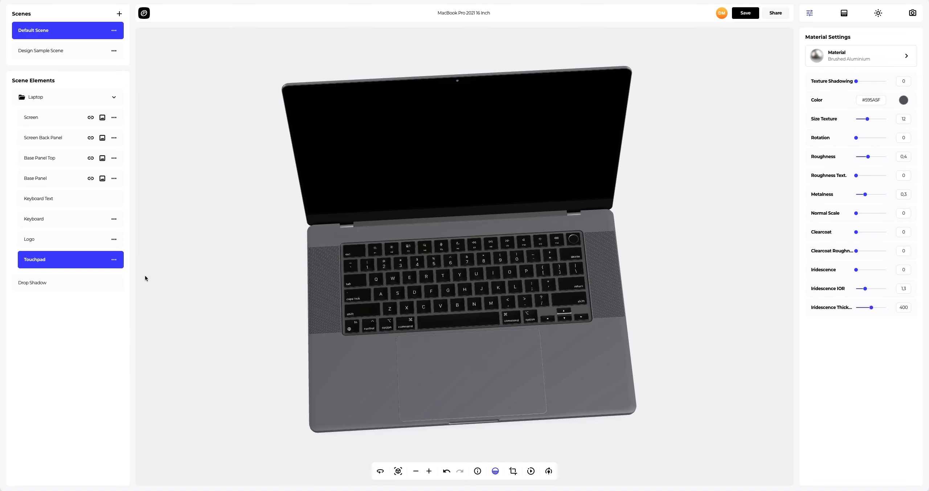
pyautogui.moveTo(868, 157); pyautogui.dragTo(870, 158)
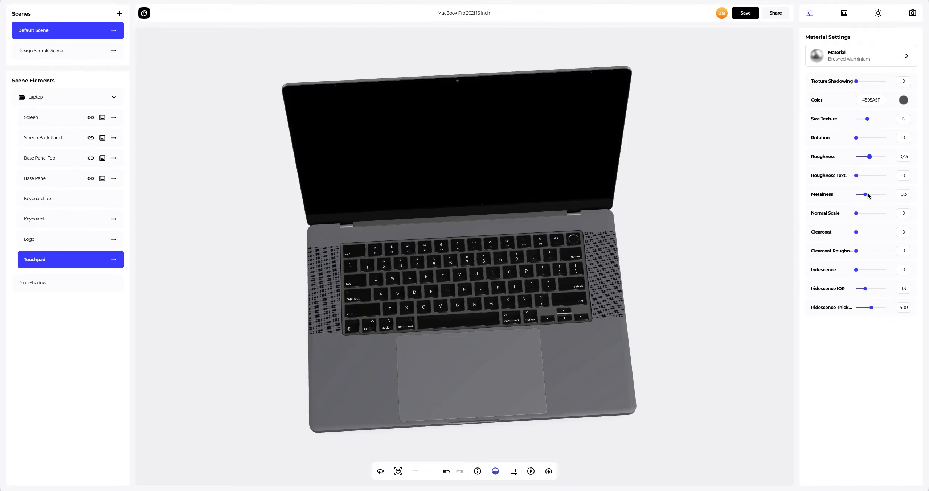
pyautogui.moveTo(866, 196); pyautogui.dragTo(874, 197)
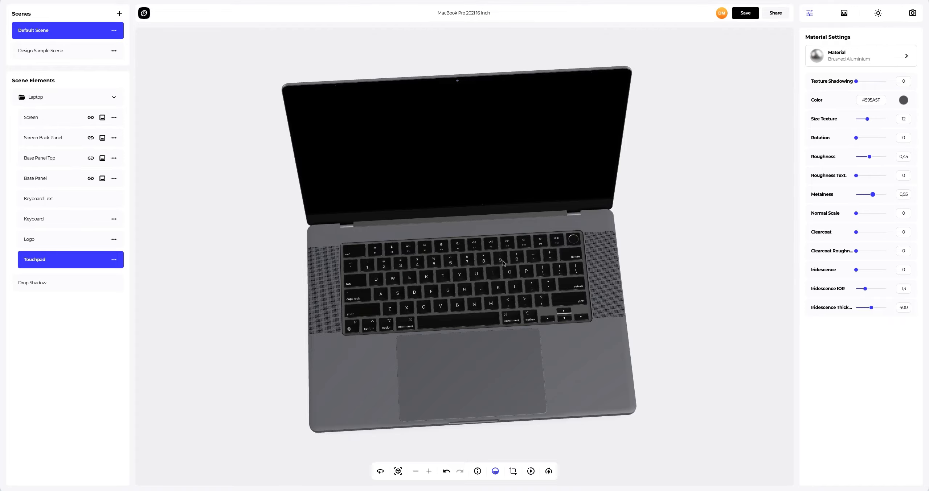
# Step: Set the environment HDRI to Horizontal Lines 5 from the Vehicles category, with an environment intensity of 1.2
pyautogui.moveTo(503, 262); pyautogui.dragTo(528, 194)
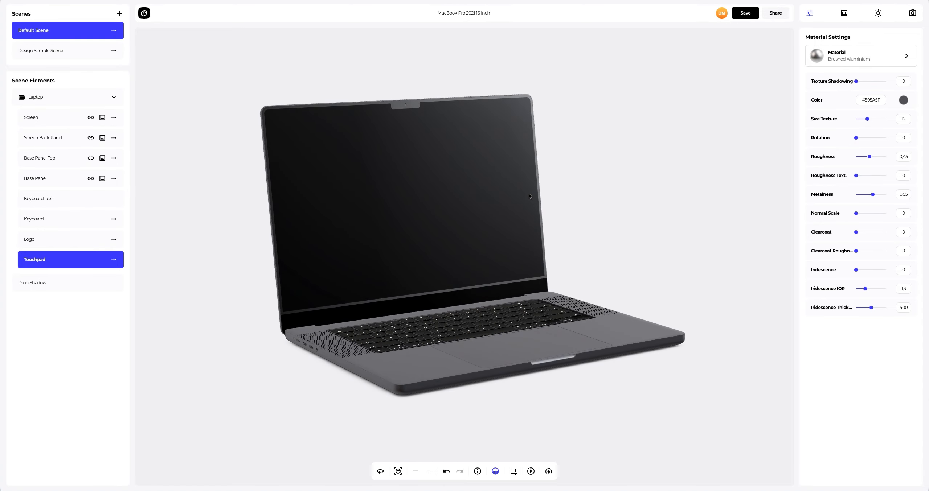
pyautogui.click(877, 14)
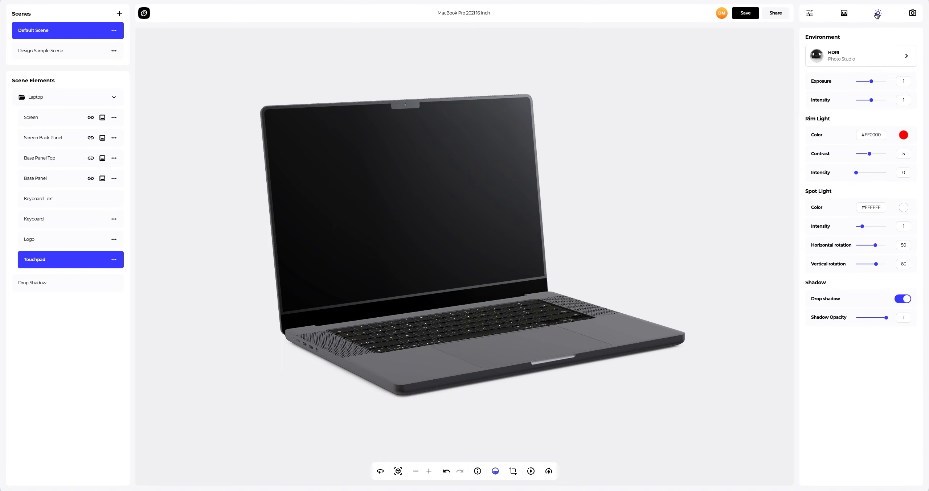
pyautogui.click(862, 55)
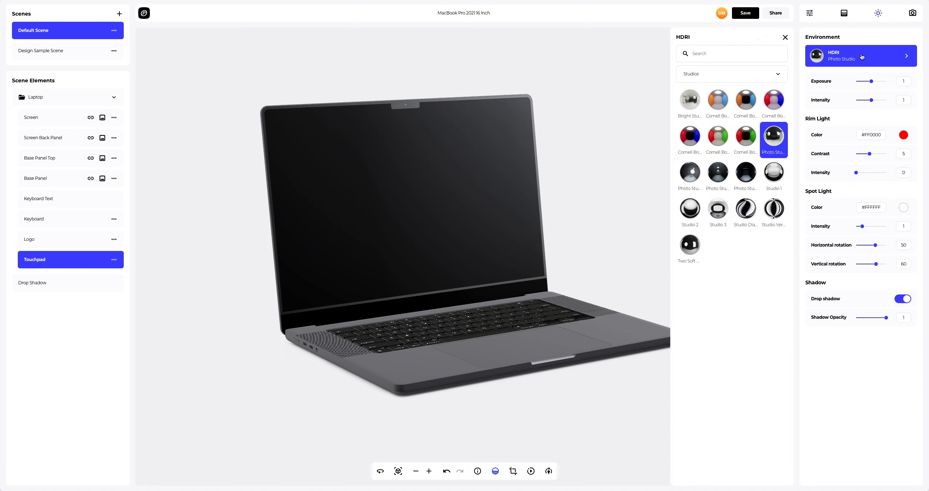
pyautogui.click(777, 72)
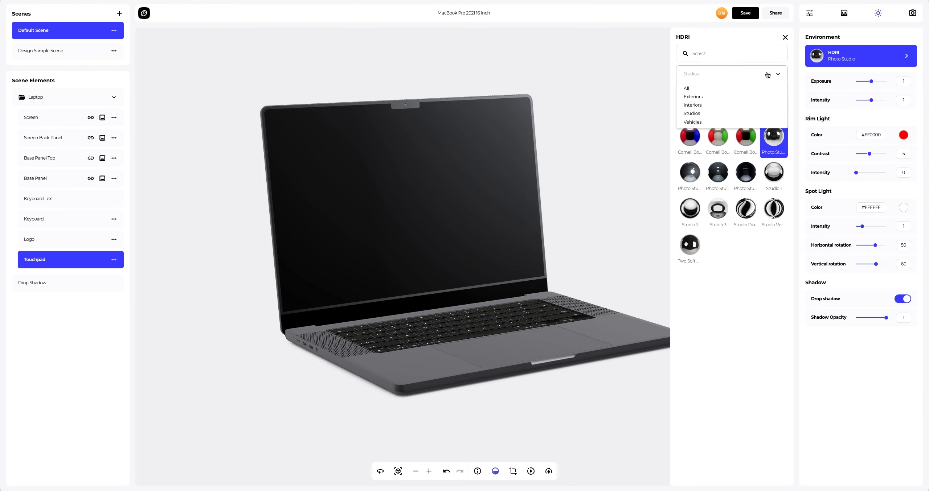
pyautogui.click(704, 122)
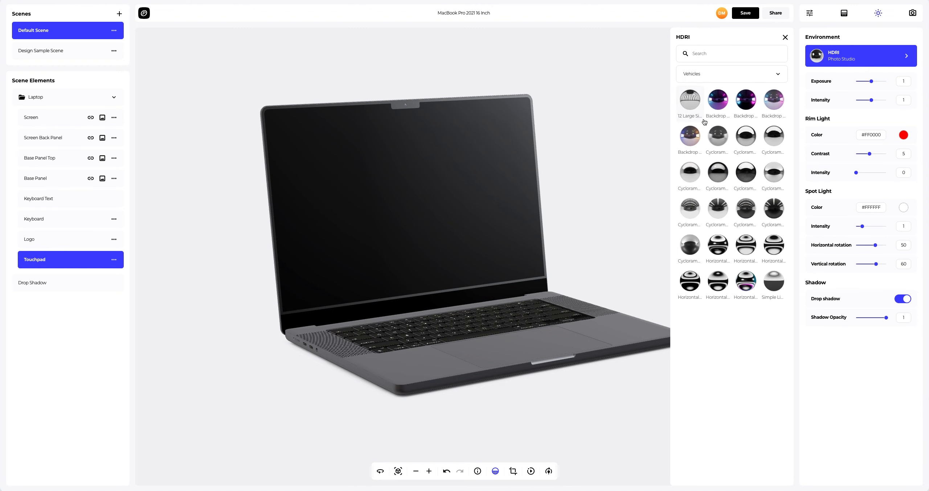
pyautogui.click(718, 282)
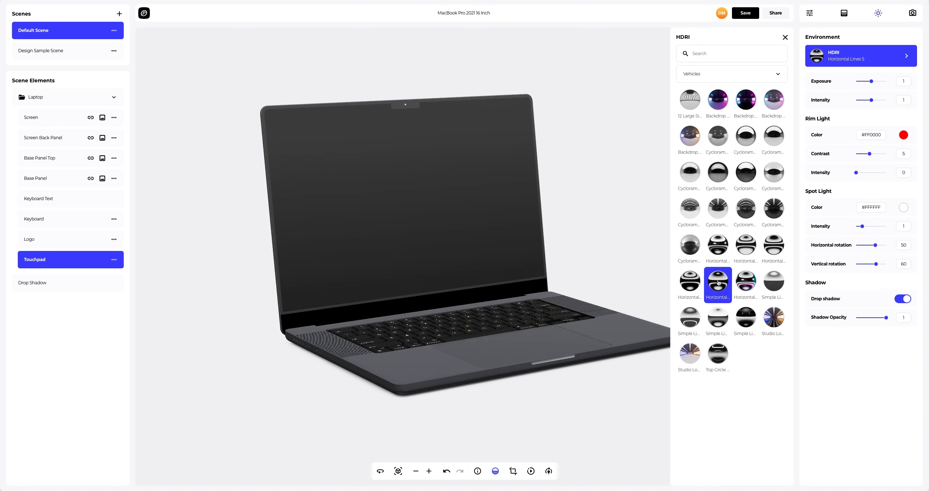
pyautogui.click(785, 38)
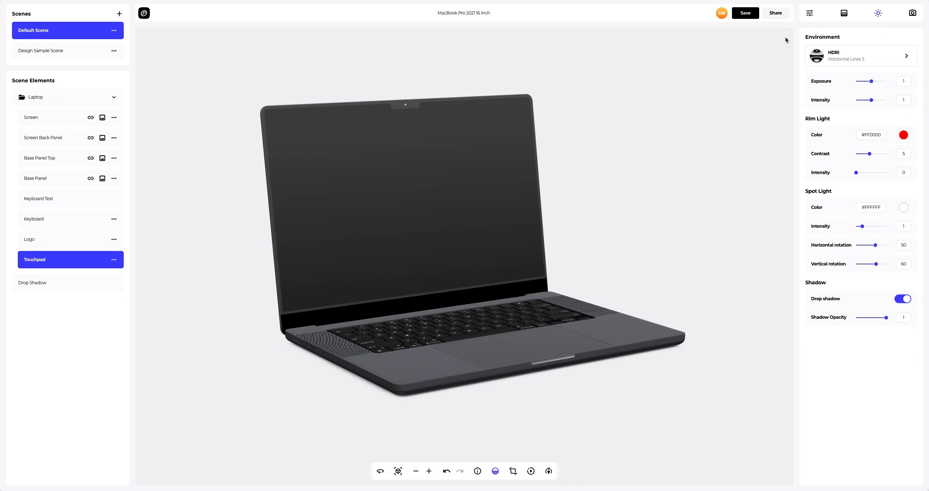
pyautogui.moveTo(872, 103); pyautogui.dragTo(875, 103)
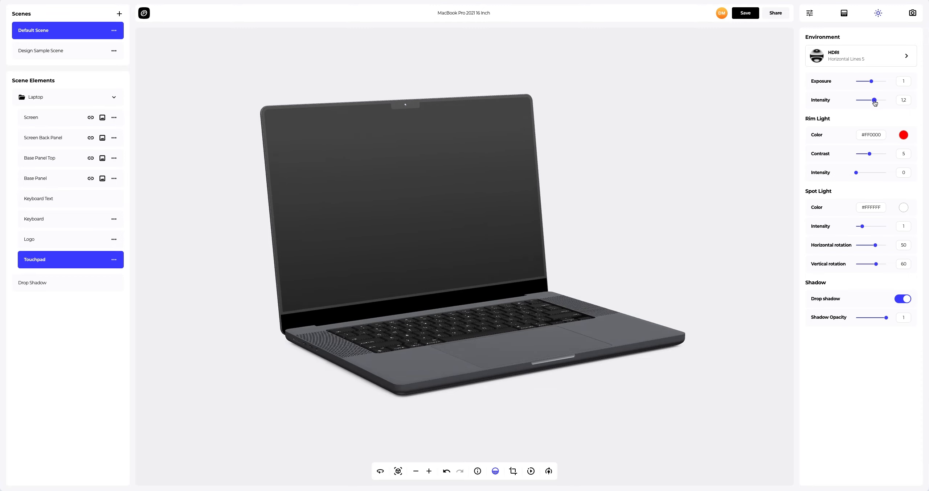
# Step: Set the rim light's contrast to 9.02, its intensity to 1.06 and its colour to #EE77FF
pyautogui.moveTo(871, 155); pyautogui.dragTo(870, 174)
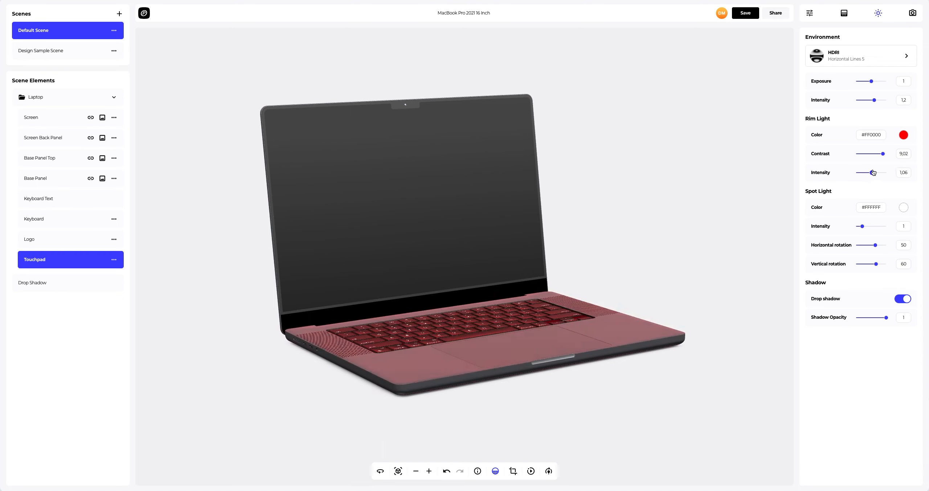
pyautogui.click(902, 136)
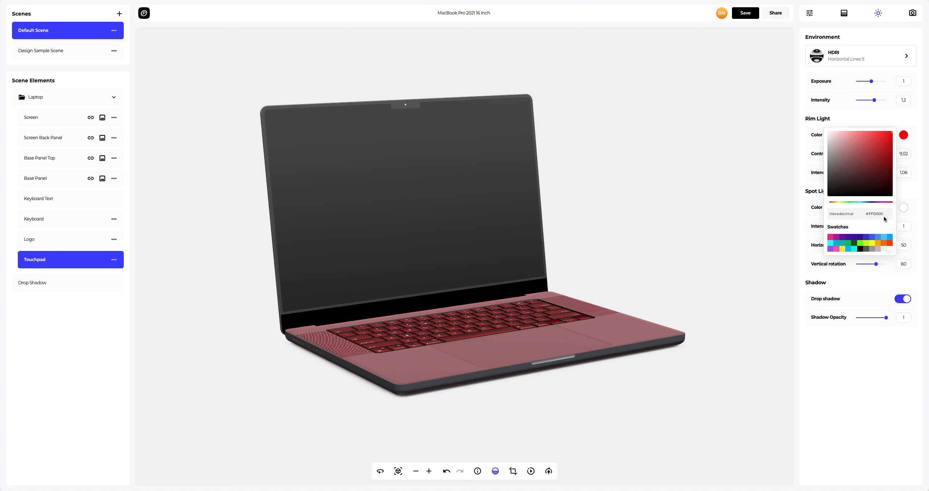
pyautogui.press('super+a')
pyautogui.write('EE77FF')
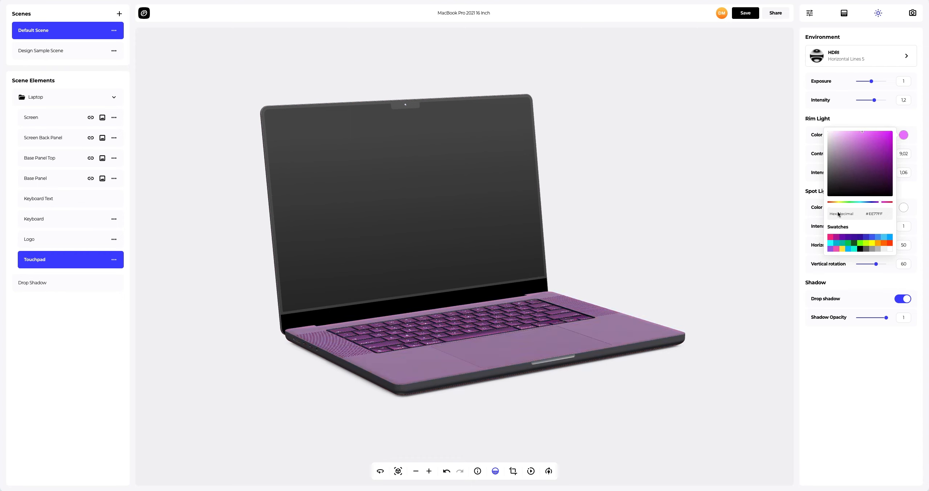
pyautogui.click(805, 221)
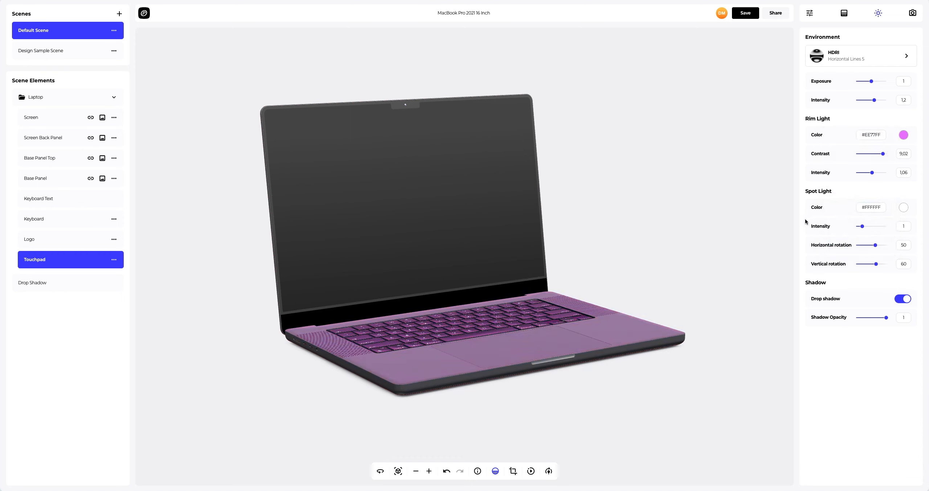
# Step: Set the spot light to colour #113BFF, intensity 0.78, horizontal rotation 153.9 and vertical rotation 19.5
pyautogui.click(904, 208)
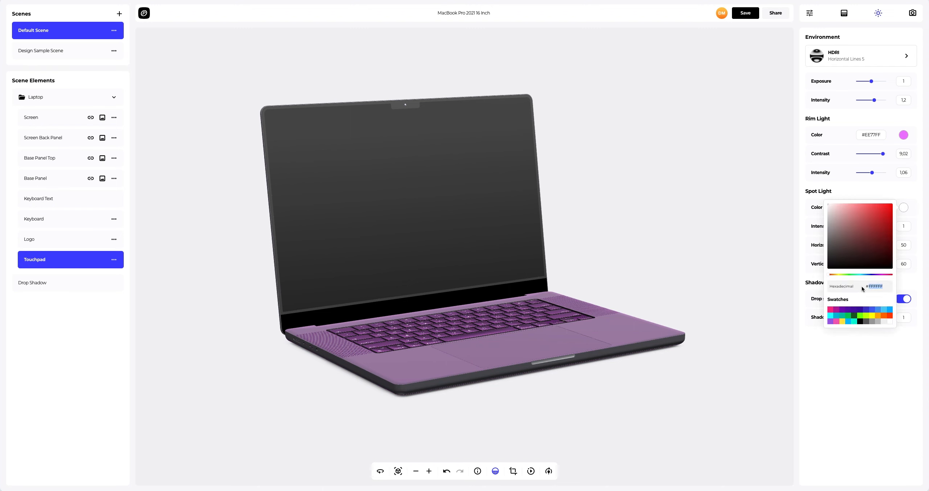
pyautogui.write('113BFF')
pyautogui.click(804, 268)
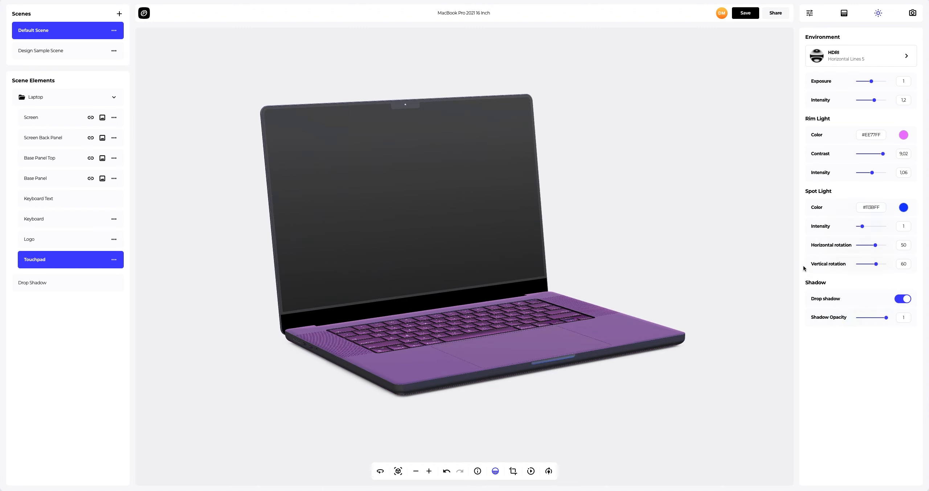
pyautogui.moveTo(861, 227); pyautogui.dragTo(873, 268)
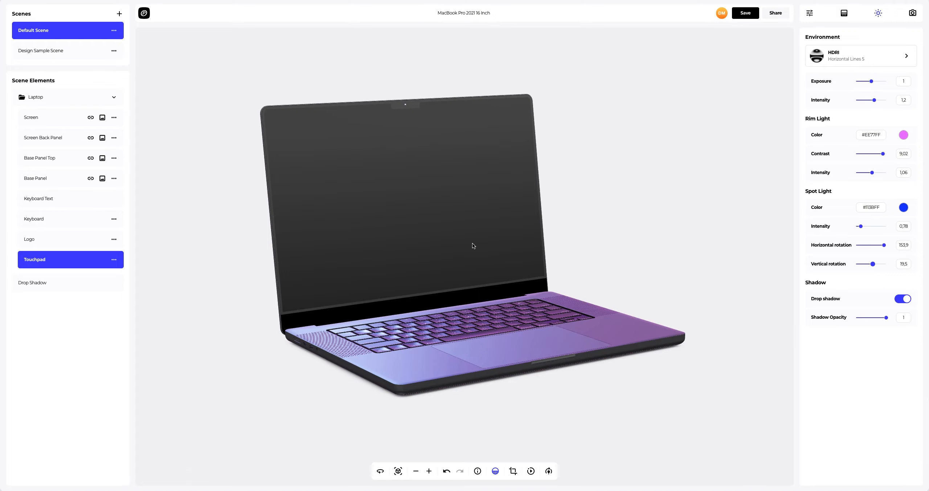
# Step: Add Screen.png as a design on the Screen element and move it onto the display area of the template, at about X 151, Y 722
pyautogui.moveTo(473, 245); pyautogui.dragTo(927, 245)
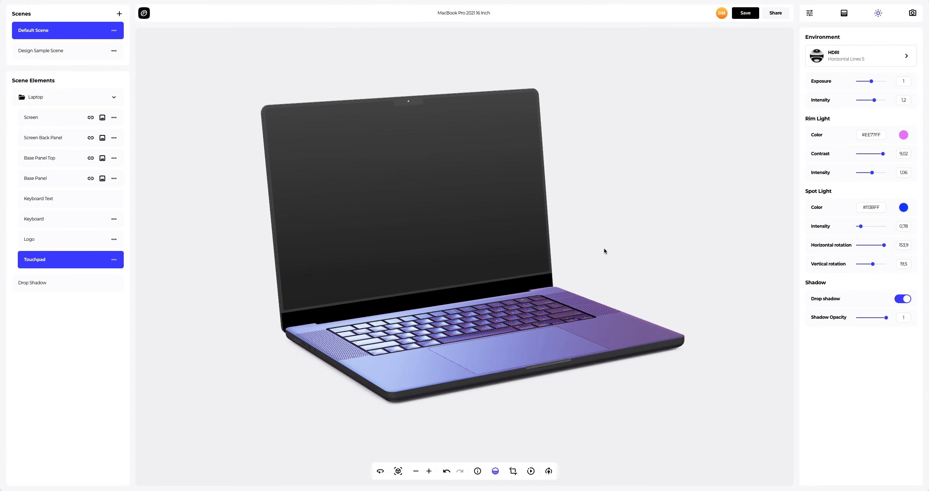
pyautogui.moveTo(604, 249); pyautogui.dragTo(573, 249)
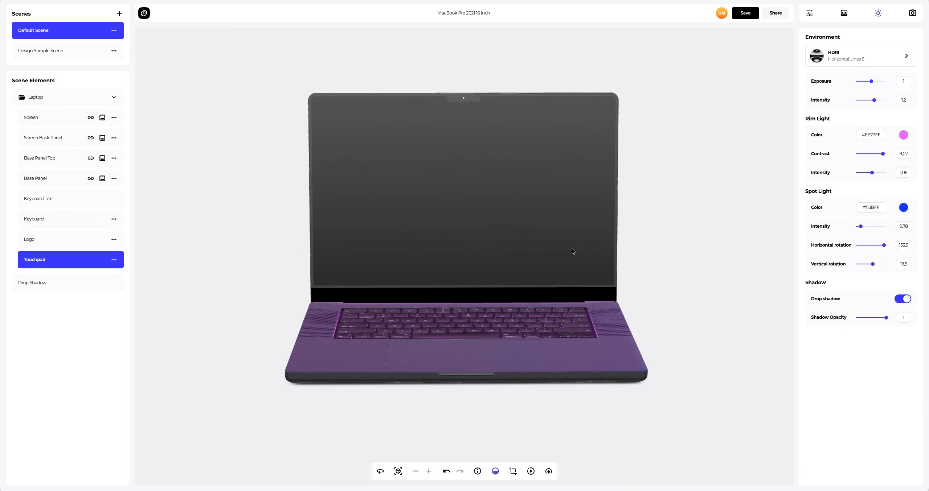
pyautogui.click(63, 118)
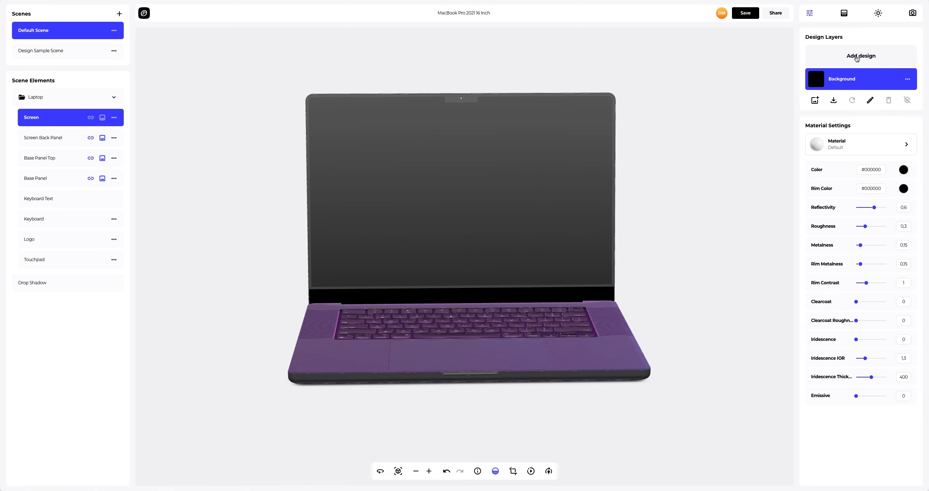
pyautogui.click(814, 58)
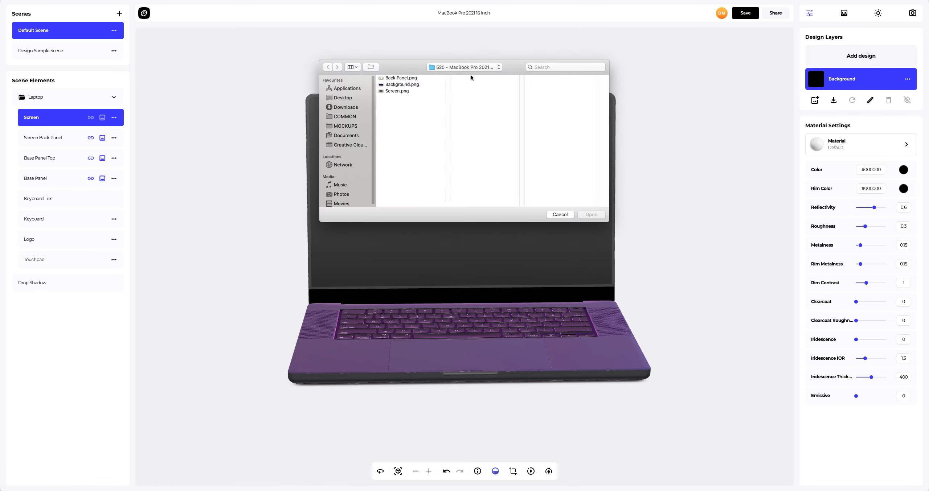
pyautogui.click(399, 92)
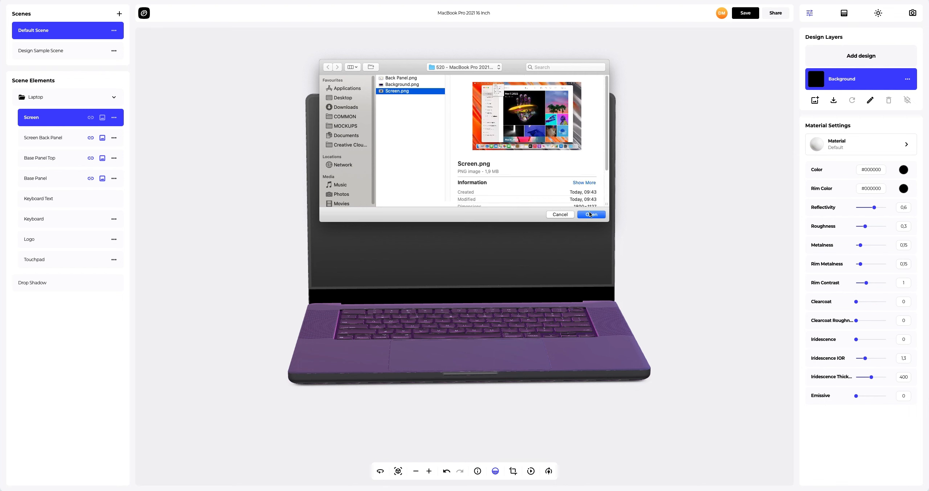
pyautogui.click(590, 215)
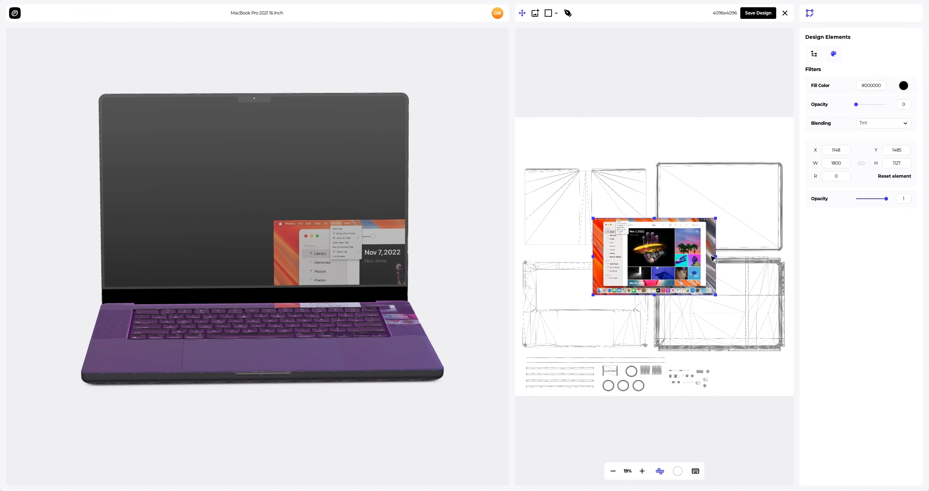
pyautogui.moveTo(713, 259); pyautogui.dragTo(642, 206)
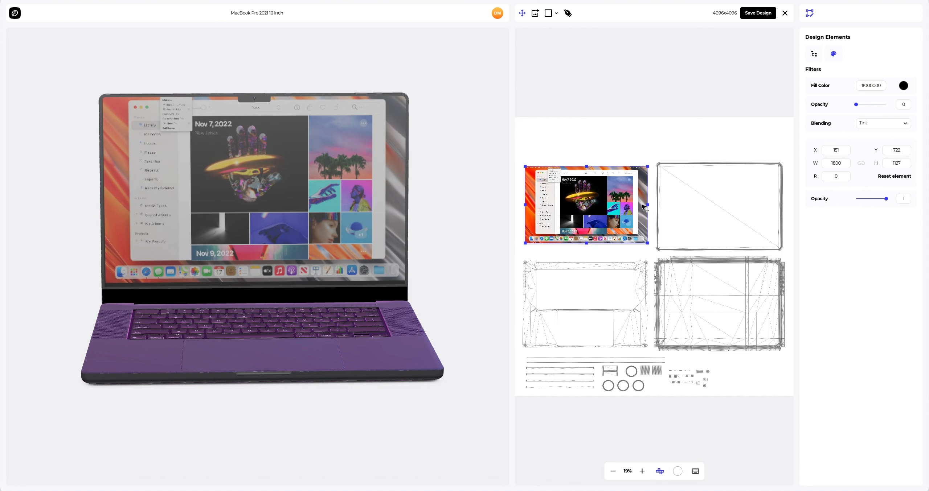
# Step: Fine-tune the screen image's position to X 130, Y 755 so it fits the display, and save the design
pyautogui.scroll(3, 646, 205)
pyautogui.scroll(5, 649, 197)
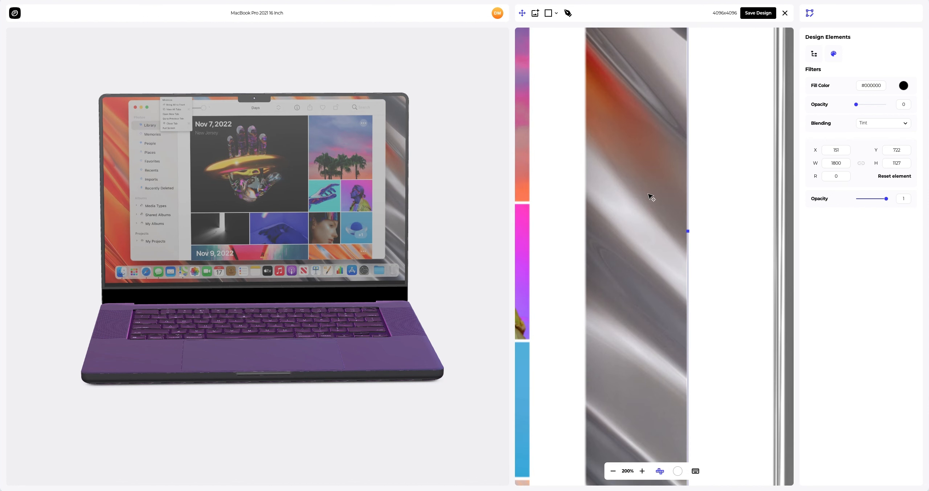
pyautogui.scroll(8, 670, 186)
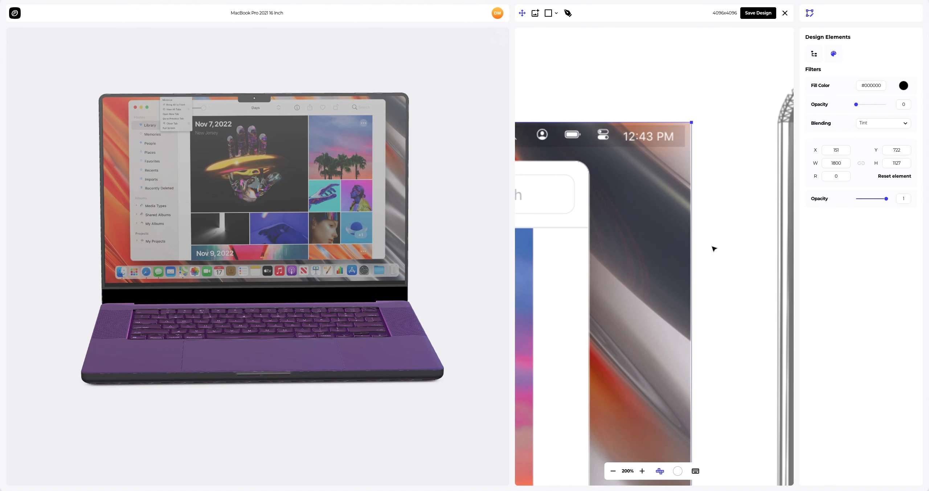
pyautogui.moveTo(667, 167); pyautogui.dragTo(650, 191)
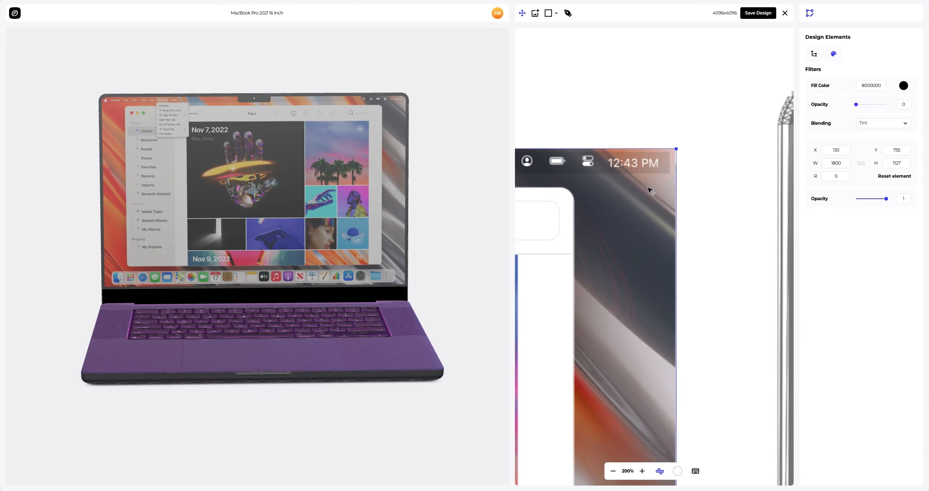
pyautogui.scroll(-10, 650, 191)
pyautogui.moveTo(172, 218); pyautogui.dragTo(209, 214)
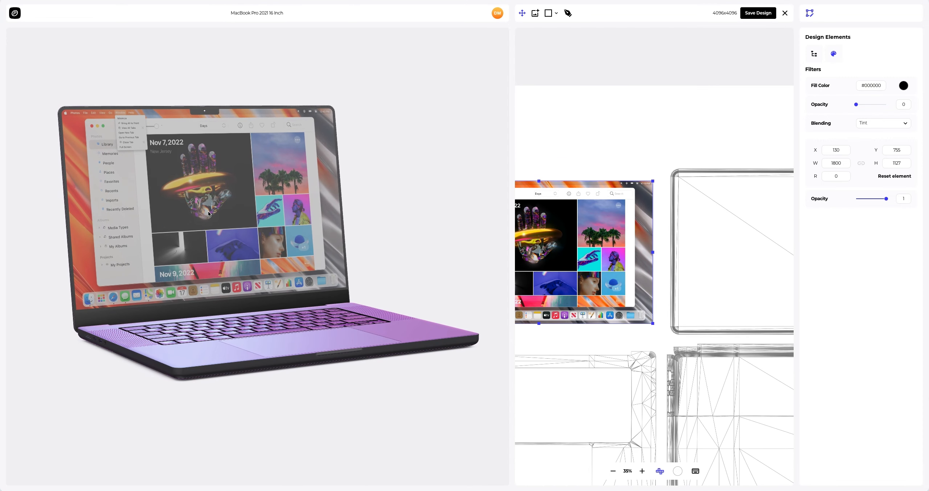
pyautogui.click(747, 13)
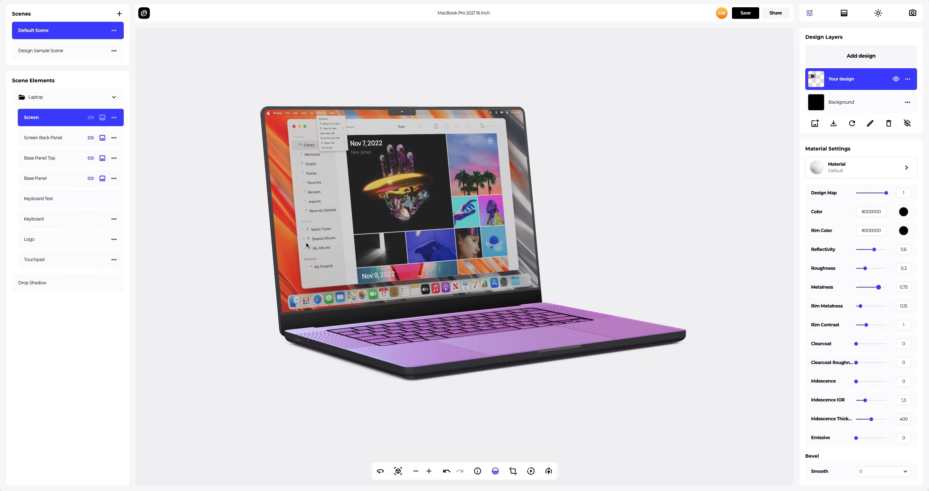
# Step: Add Back Panel.png as a design on the Screen Back Panel, position the stickers at X 2110, Y 733, and save the design
pyautogui.moveTo(306, 242); pyautogui.dragTo(498, 238)
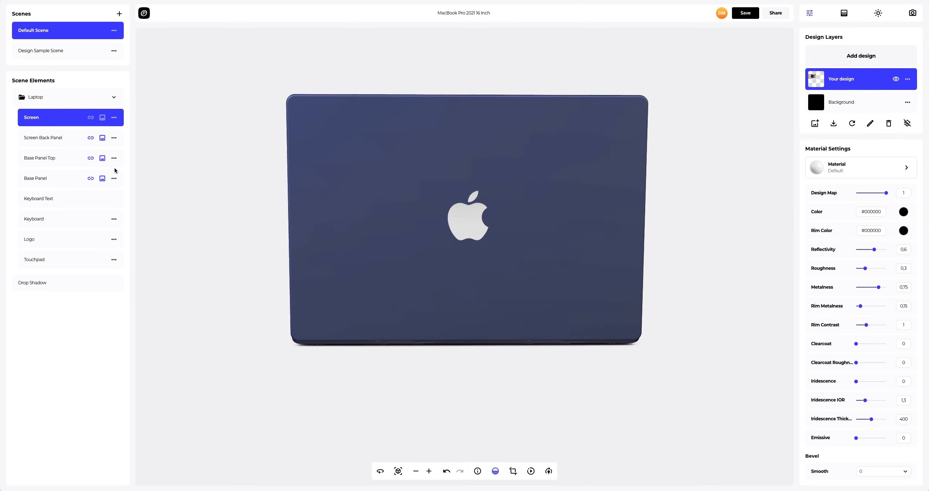
pyautogui.click(48, 141)
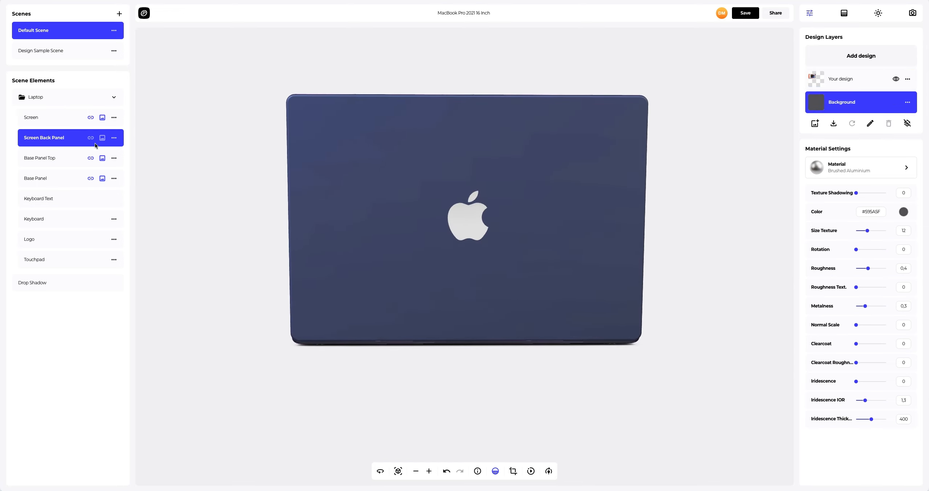
pyautogui.click(860, 61)
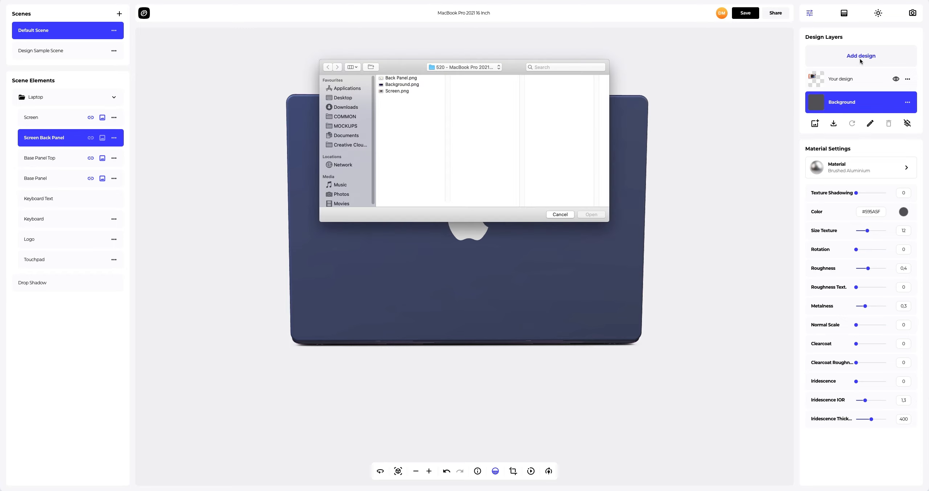
pyautogui.click(404, 78)
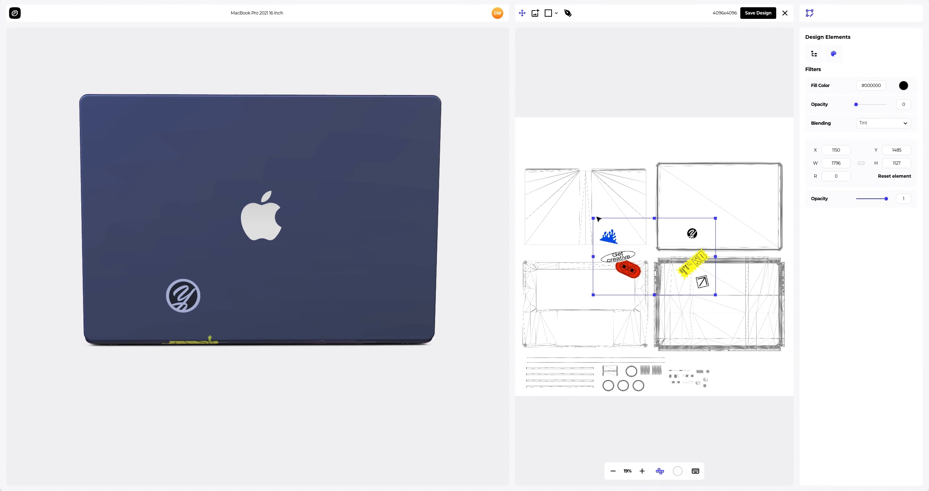
pyautogui.moveTo(694, 235); pyautogui.dragTo(763, 186)
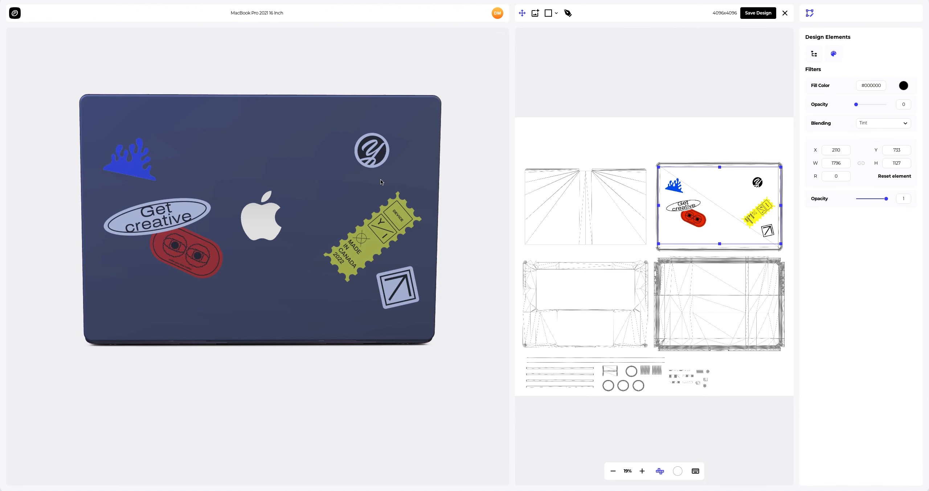
pyautogui.moveTo(380, 179); pyautogui.dragTo(352, 181)
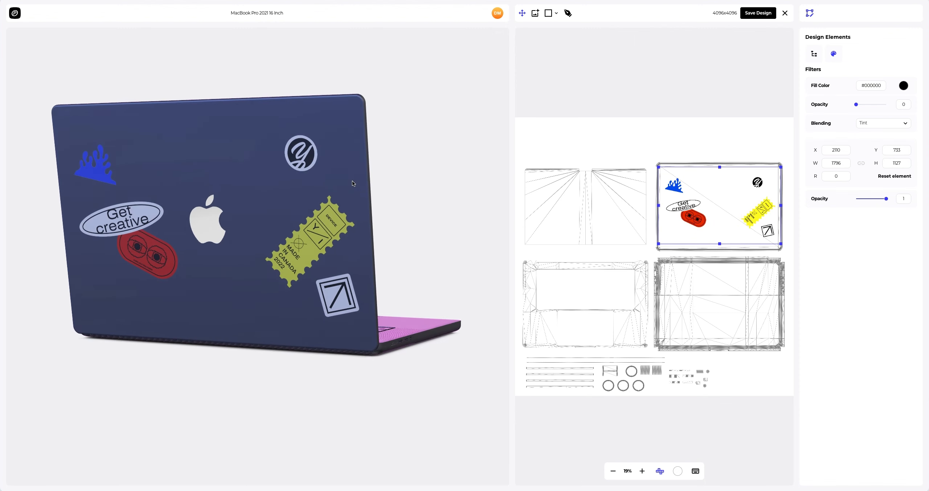
pyautogui.click(755, 14)
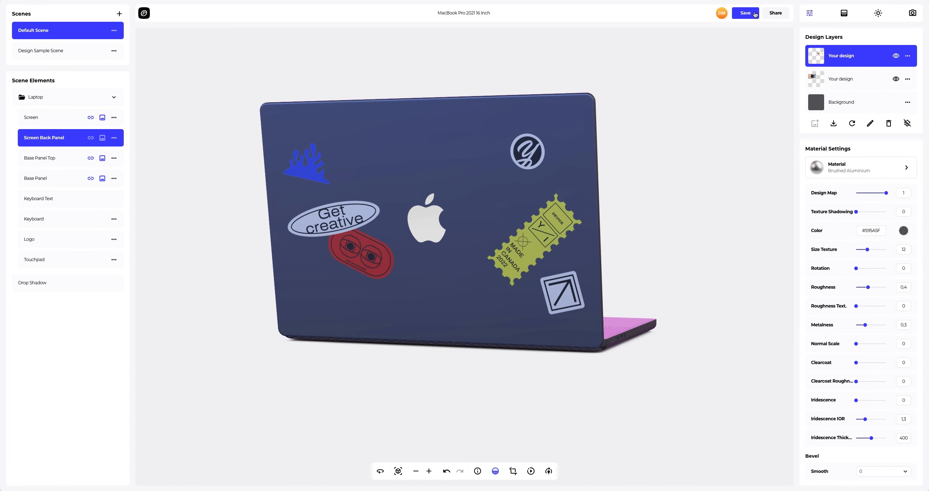
# Step: Apply the Kraft Paper material from the Paper category to the sticker design layer on the Screen Back Panel
pyautogui.moveTo(482, 227); pyautogui.dragTo(518, 226)
pyautogui.scroll(6, 518, 226)
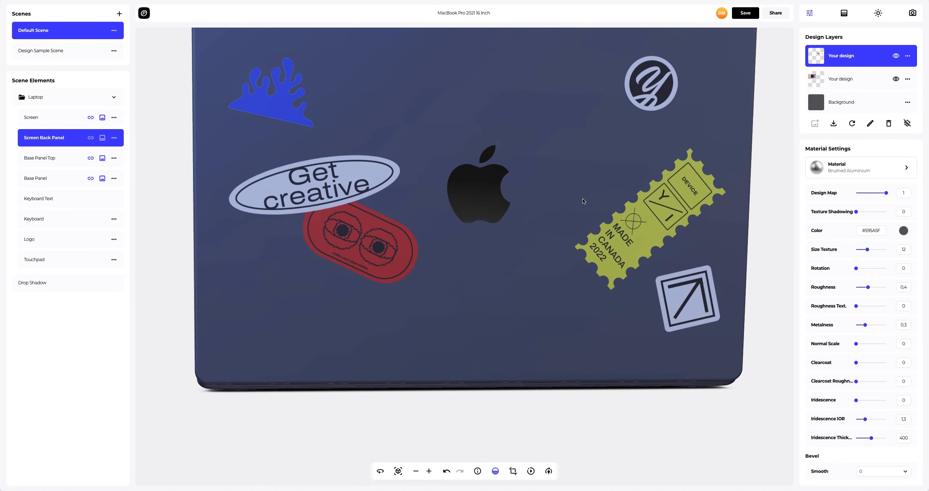
pyautogui.scroll(8, 583, 202)
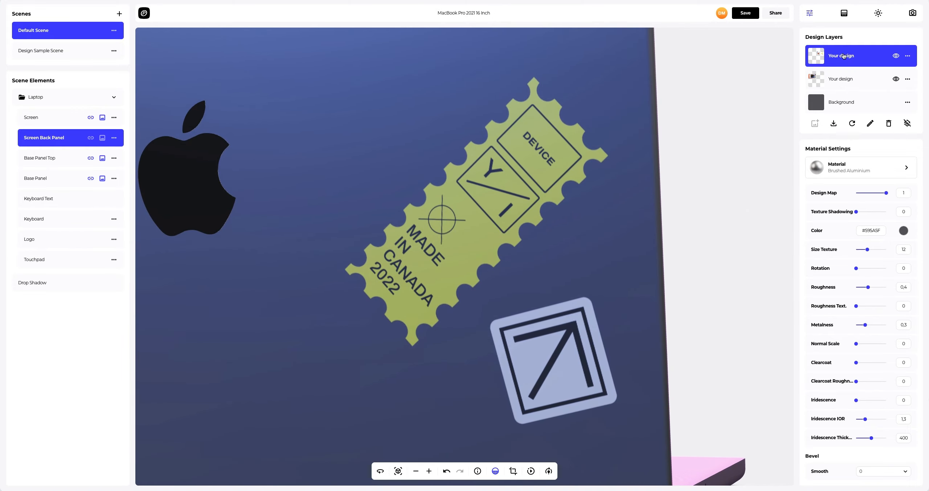
pyautogui.click(858, 168)
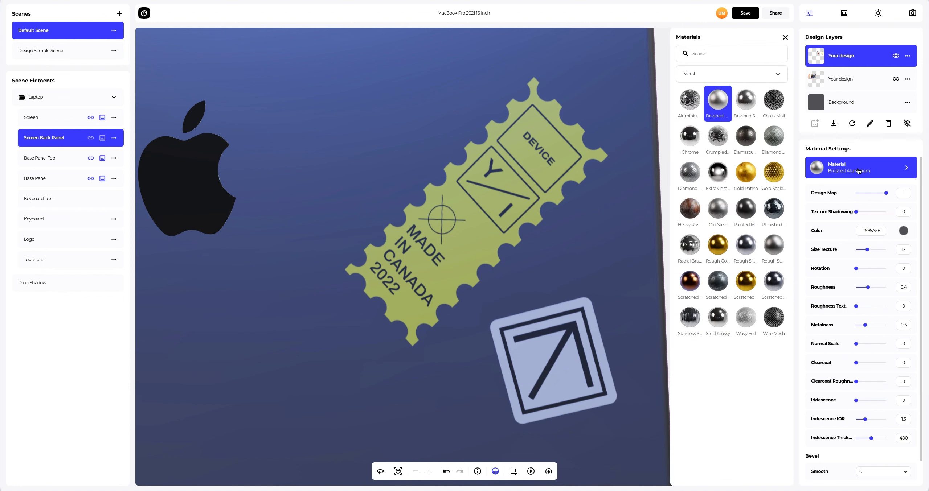
pyautogui.click(715, 76)
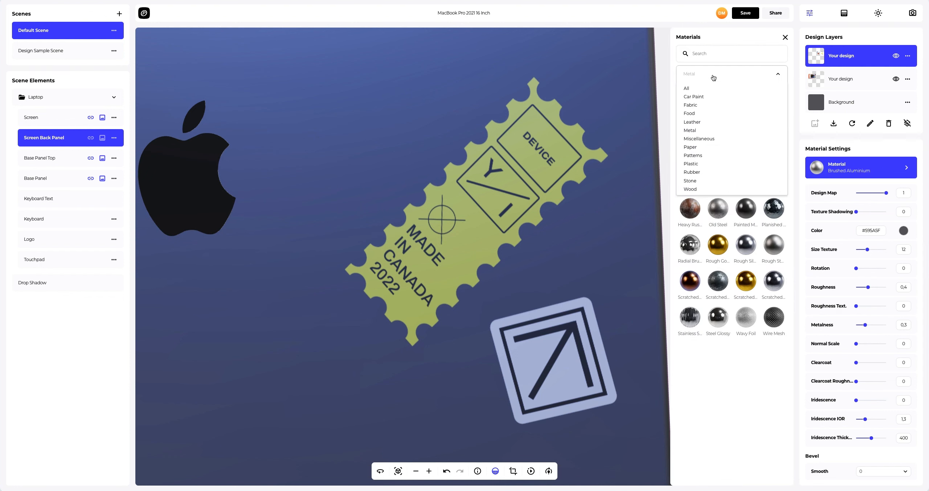
pyautogui.click(688, 148)
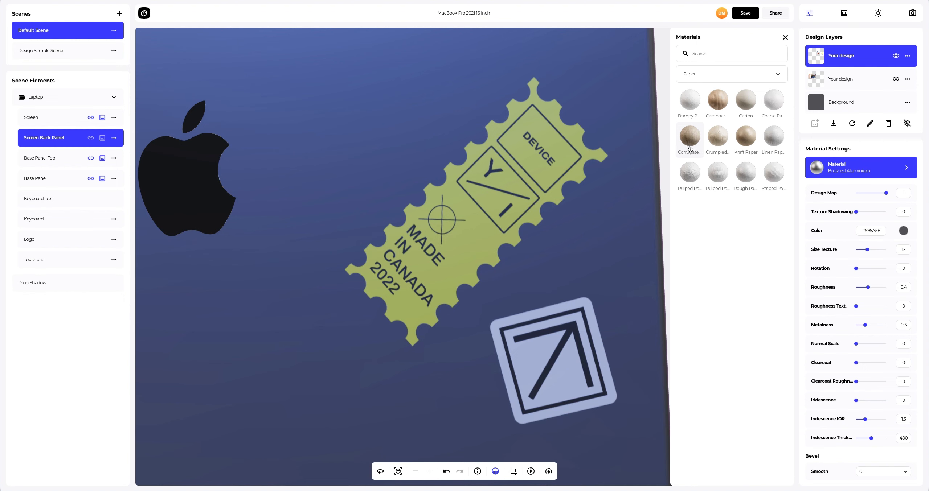
pyautogui.click(745, 137)
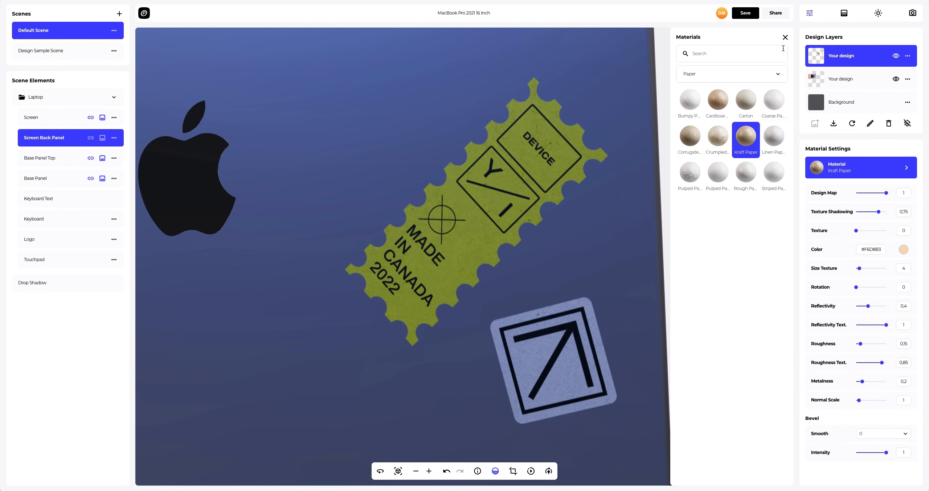
pyautogui.click(785, 37)
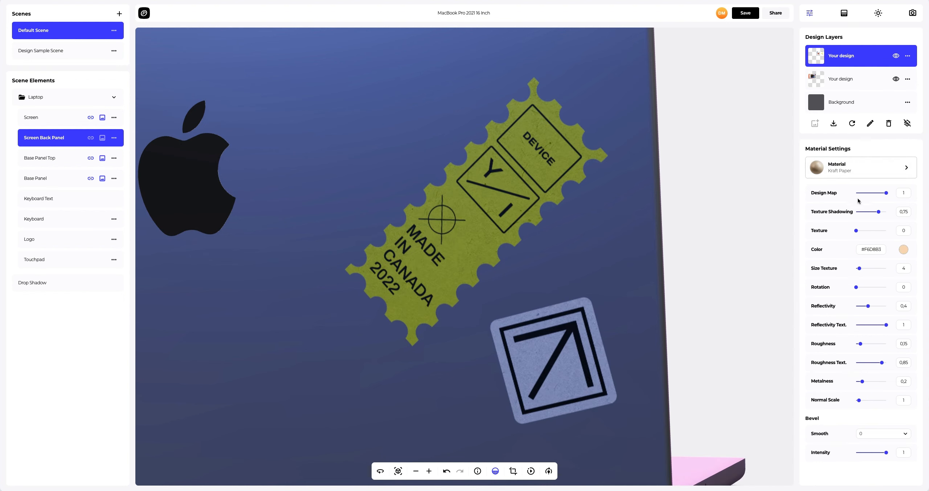
# Step: Set the sticker material's texture shadowing to 0.15, texture size 23, reflectivity 0.75, roughness texture 0.15, metalness 0.8 and normal scale 0.25
pyautogui.moveTo(878, 212); pyautogui.dragTo(862, 212)
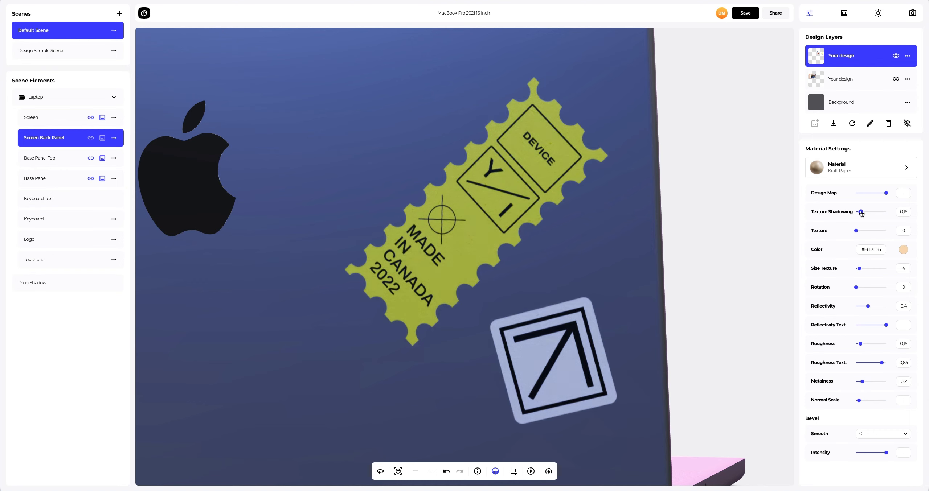
pyautogui.moveTo(859, 268); pyautogui.dragTo(879, 270)
pyautogui.moveTo(868, 307); pyautogui.dragTo(878, 306)
pyautogui.moveTo(882, 362); pyautogui.dragTo(858, 404)
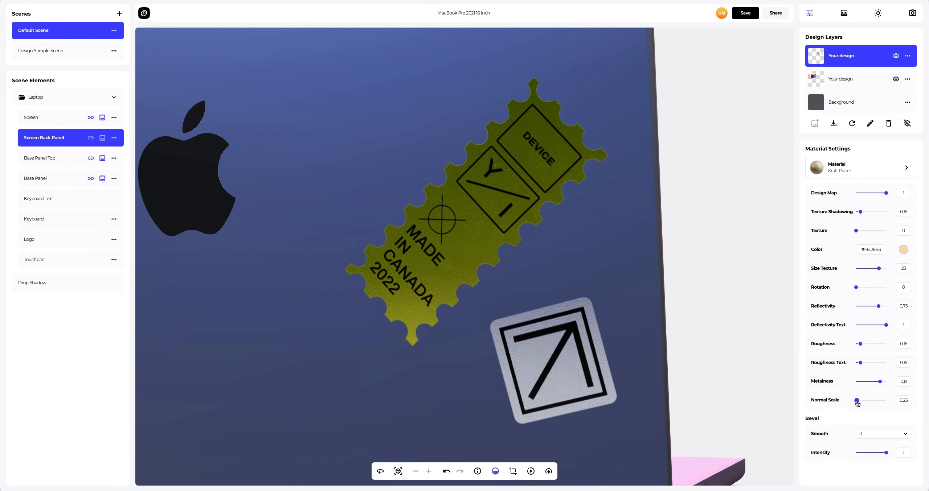
# Step: Set the bevel of the back panel sticker layer to smooth 1 with an intensity of 0.01
pyautogui.click(875, 434)
pyautogui.click(874, 349)
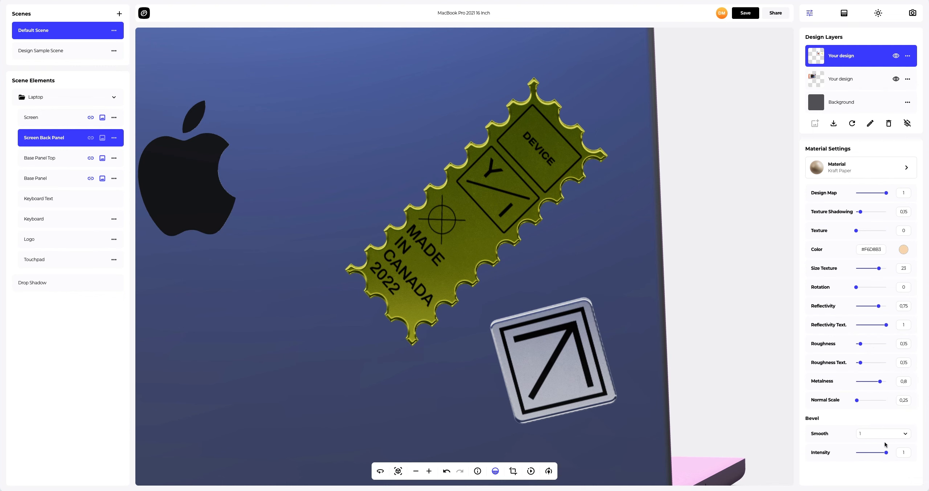
pyautogui.moveTo(886, 455); pyautogui.dragTo(872, 455)
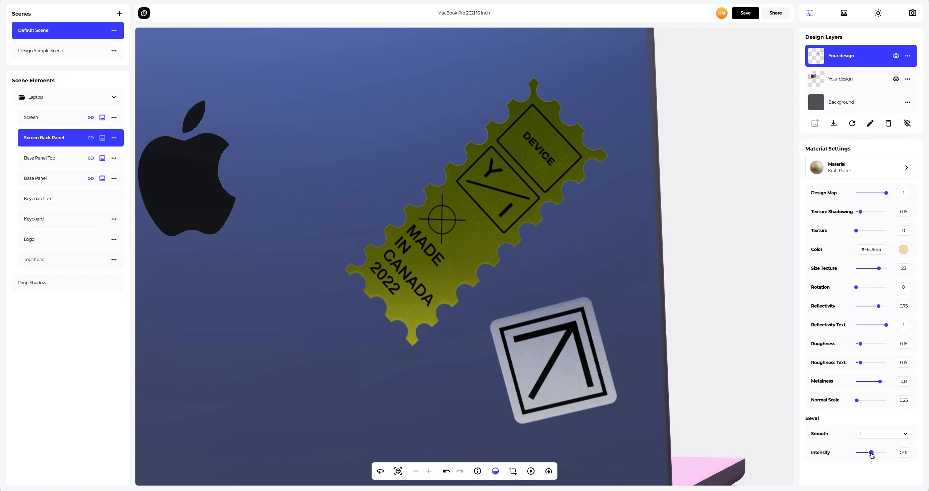
pyautogui.moveTo(432, 270); pyautogui.dragTo(439, 336)
# Step: Fill the scene background with the solid dark colour #202027
pyautogui.click(398, 471)
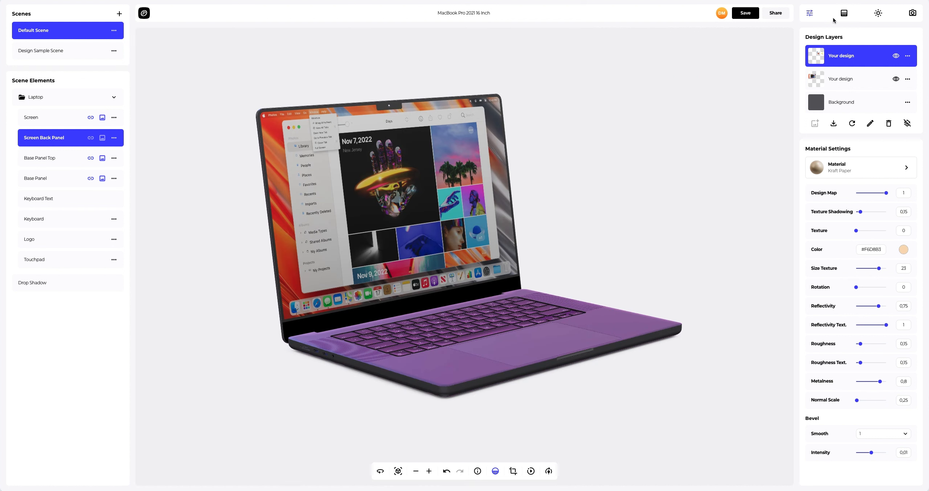
pyautogui.click(843, 14)
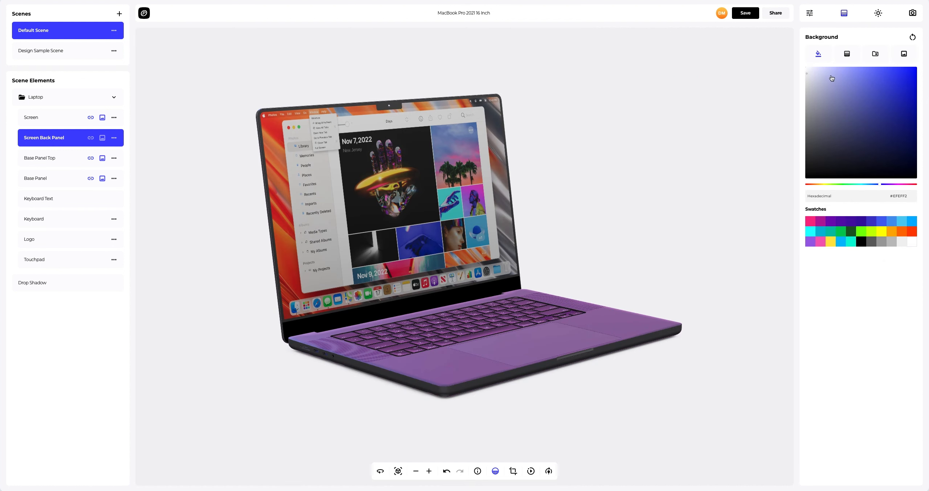
pyautogui.moveTo(831, 80); pyautogui.dragTo(826, 164)
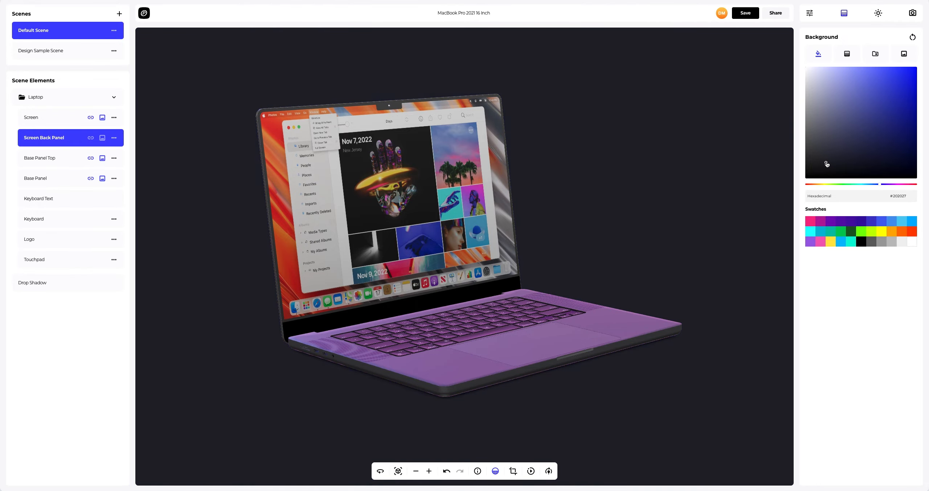
# Step: Apply a radial gradient background with Color A #480DA8 and Color B #000000
pyautogui.click(847, 53)
pyautogui.click(902, 95)
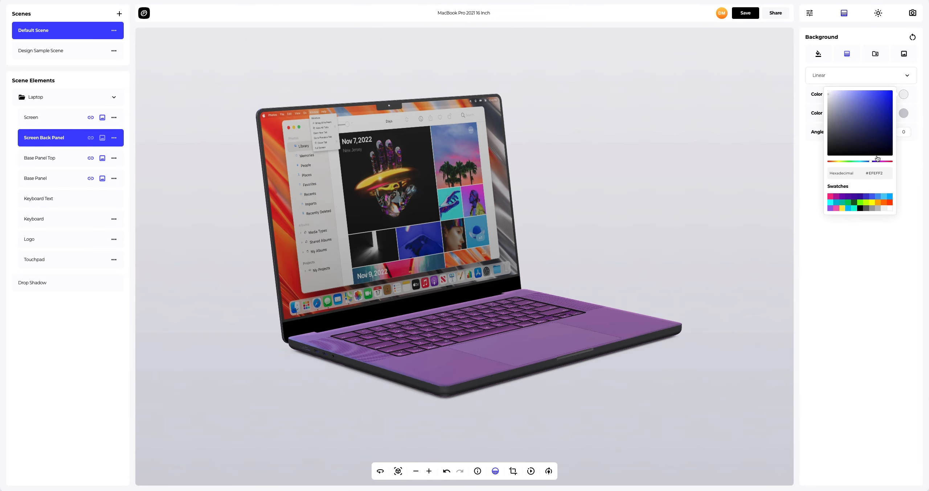
pyautogui.click(854, 198)
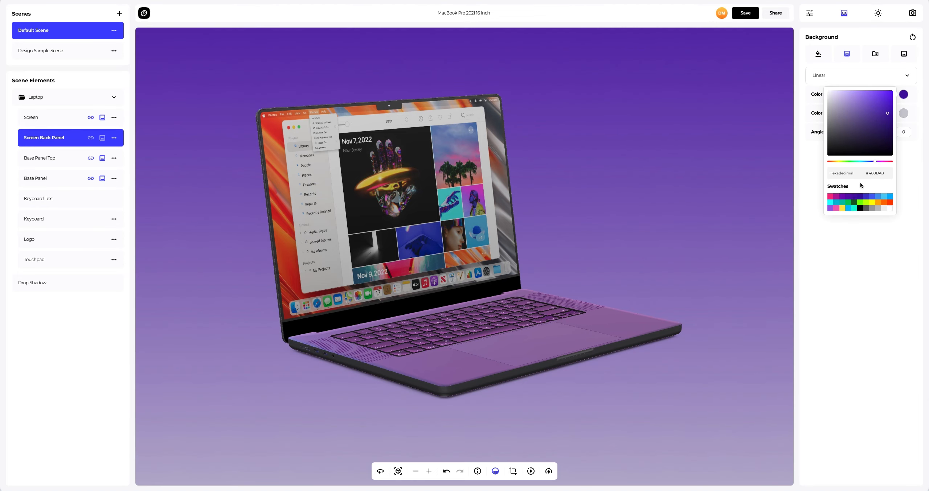
pyautogui.click(902, 115)
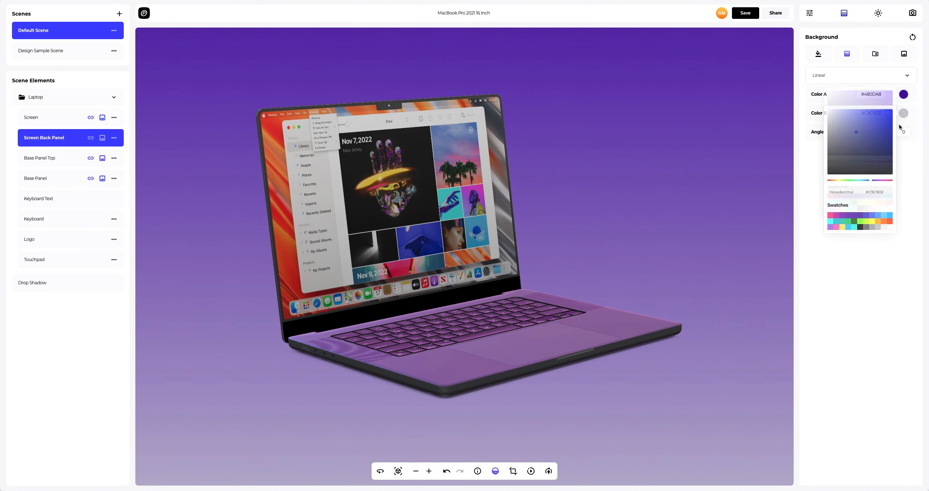
pyautogui.click(859, 228)
pyautogui.click(805, 188)
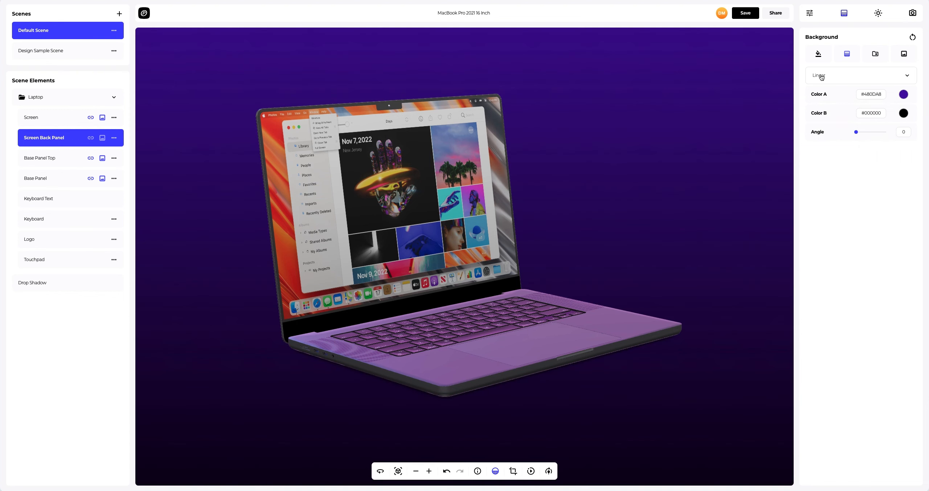
pyautogui.click(821, 77)
pyautogui.click(821, 98)
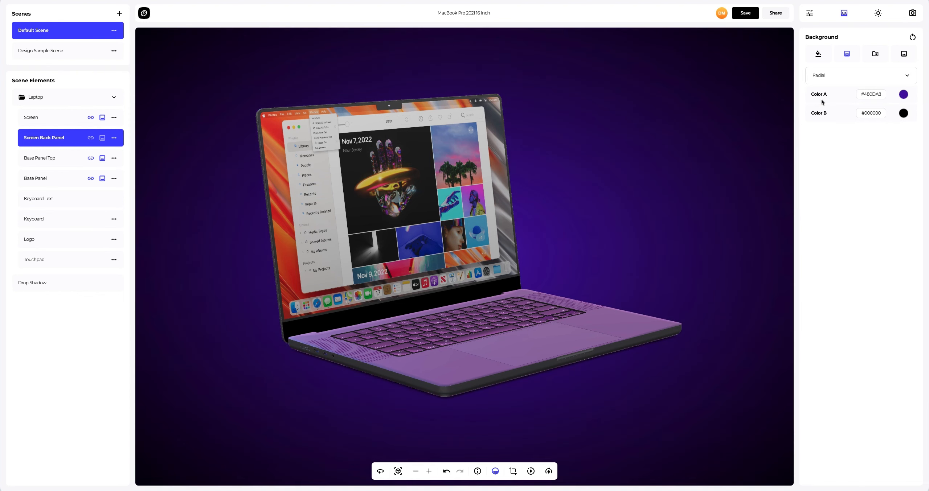
# Step: Try several preset background images, ending with the dark studio backdrop with a softly lit grey floor
pyautogui.click(875, 54)
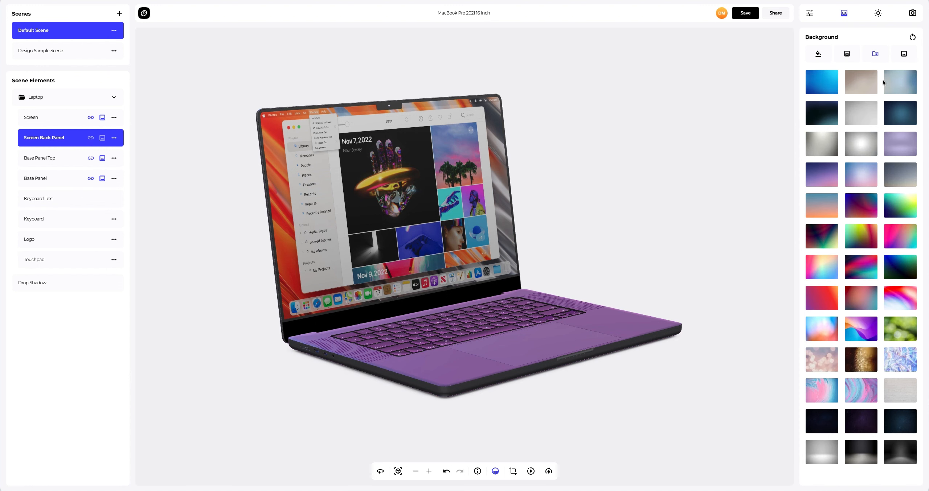
pyautogui.click(896, 107)
pyautogui.click(829, 112)
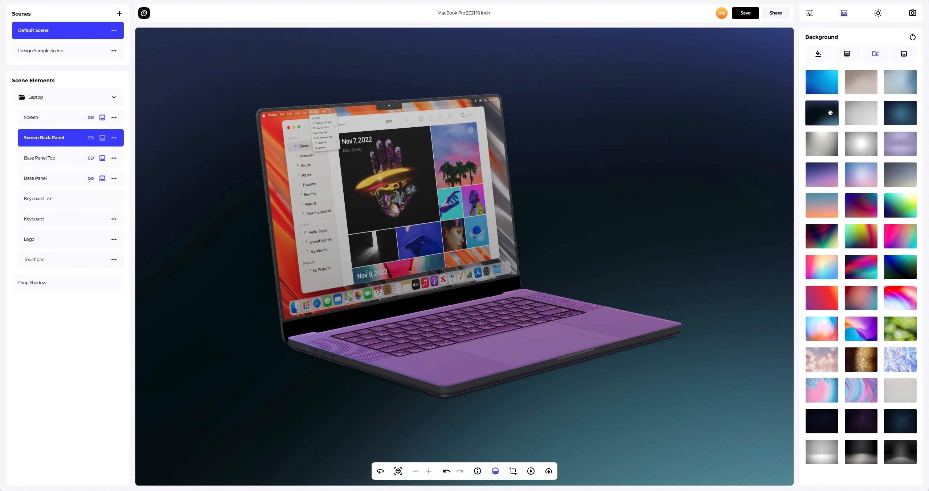
pyautogui.click(818, 419)
pyautogui.click(855, 450)
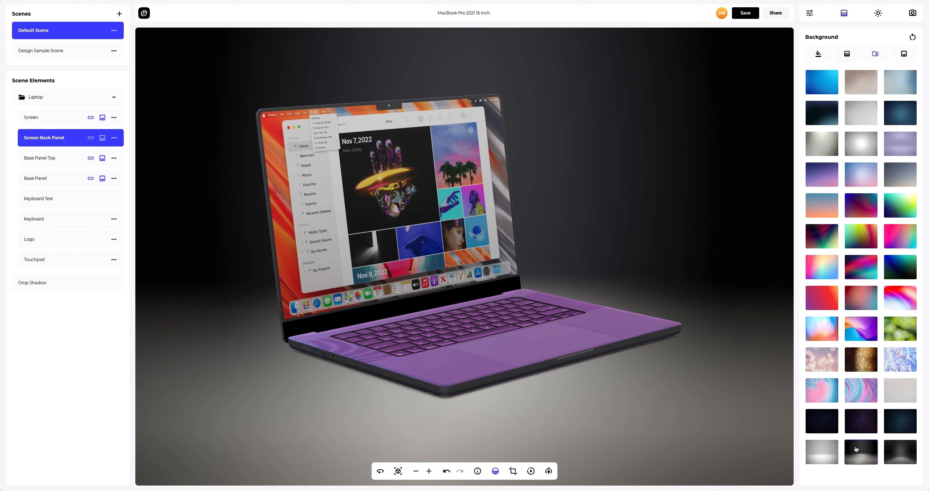
# Step: Upload Background.png as the custom scene background and turn off Frame Crop
pyautogui.click(903, 56)
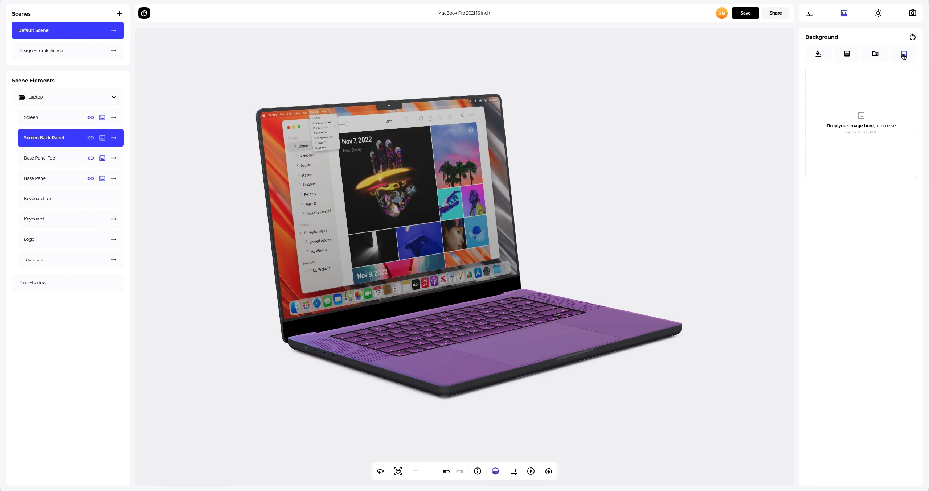
pyautogui.click(860, 118)
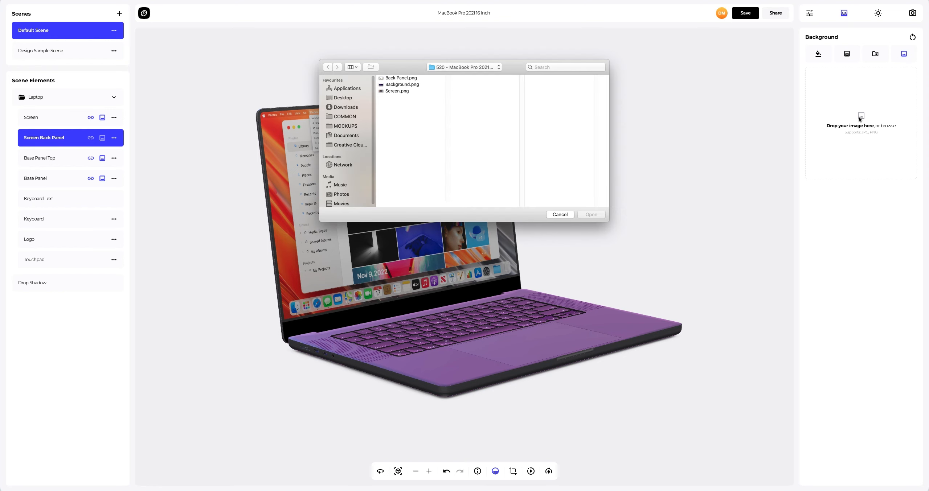
pyautogui.click(402, 85)
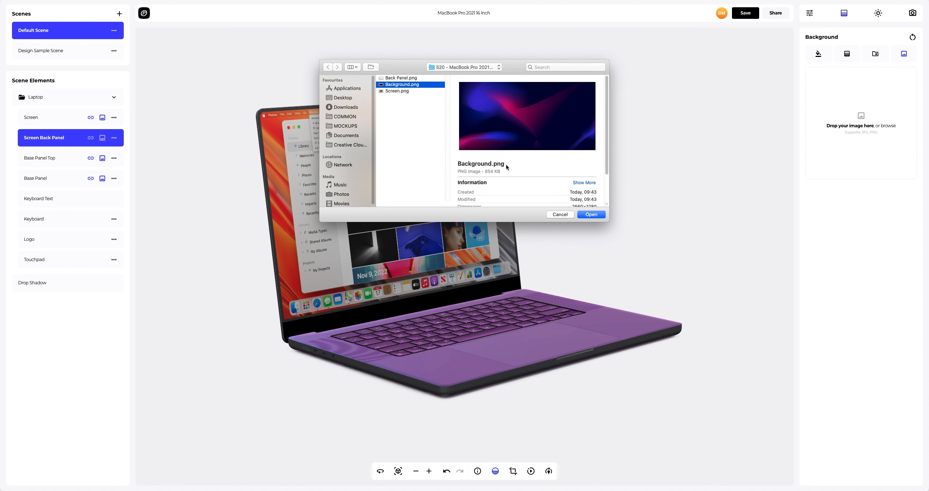
pyautogui.click(588, 215)
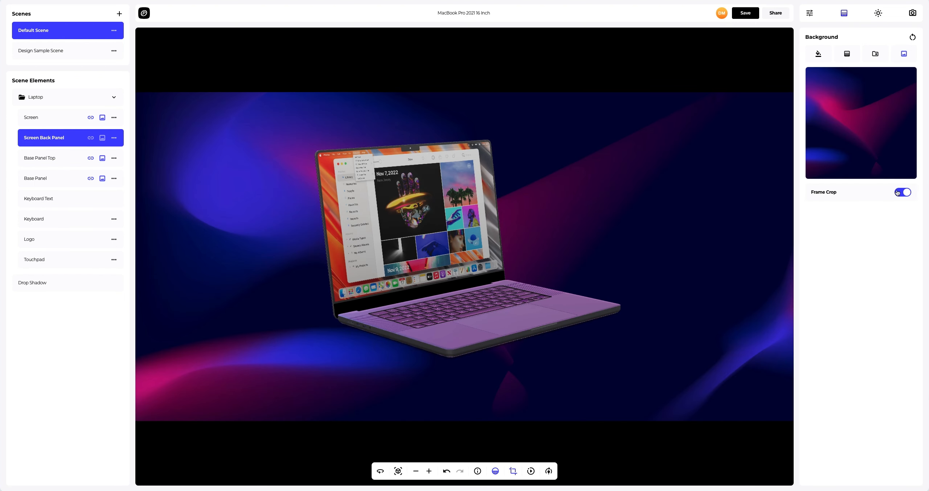
pyautogui.click(897, 193)
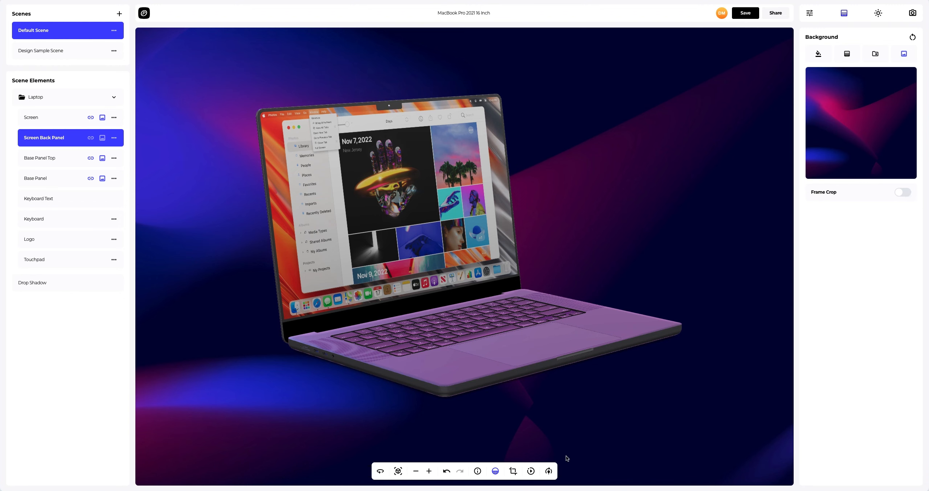
# Step: Set a moderate leftward speed for the laptop's auto-rotation and start the playback
pyautogui.click(549, 471)
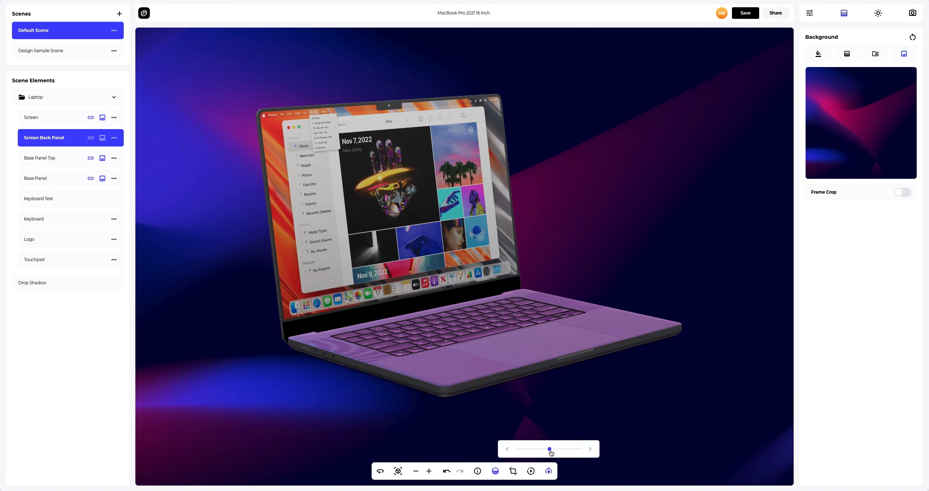
pyautogui.moveTo(550, 450); pyautogui.dragTo(531, 450)
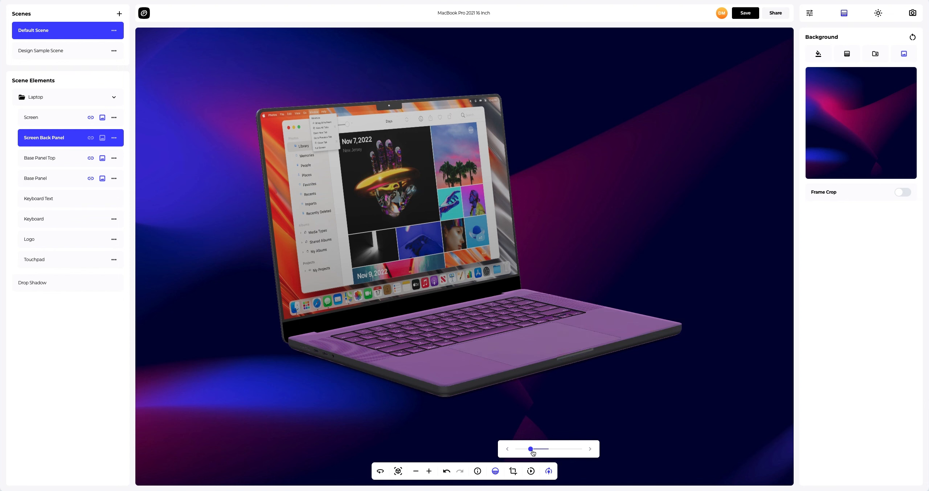
pyautogui.click(531, 471)
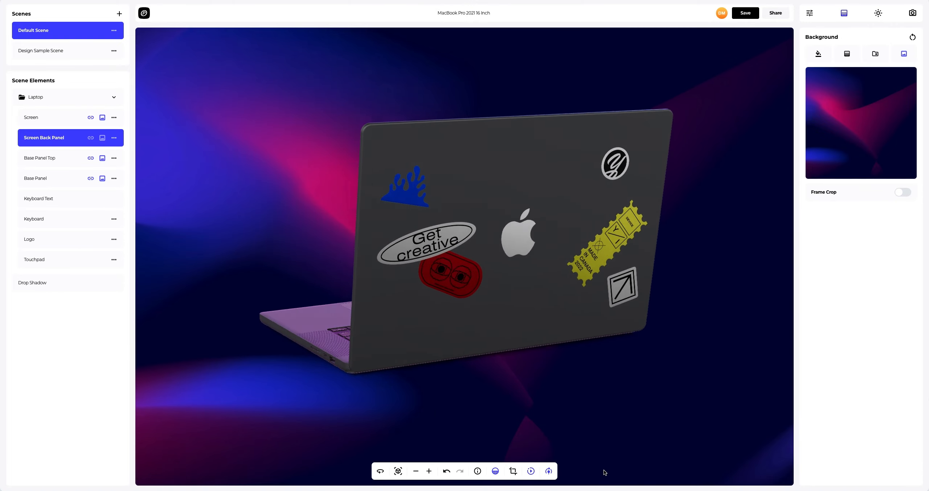
# Step: Open the project's sharing options from the full-screen preview and enable public access
pyautogui.click(769, 14)
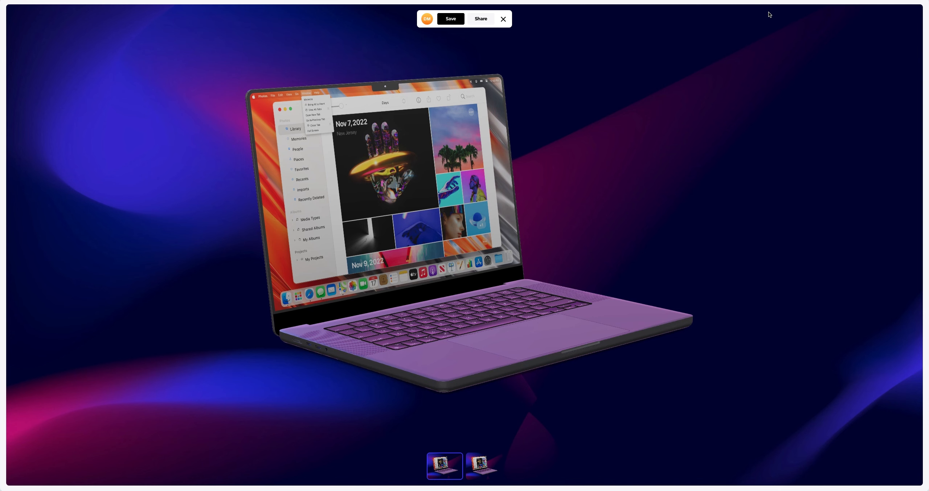
pyautogui.click(481, 20)
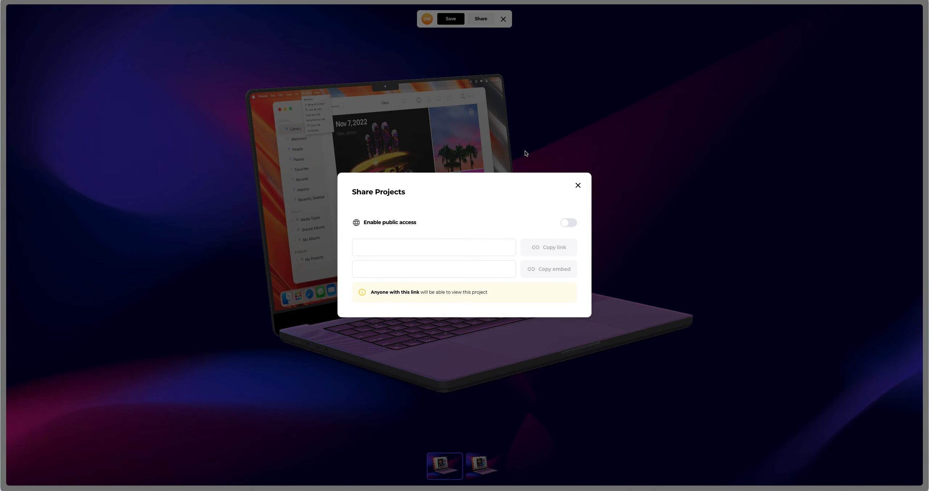
pyautogui.click(565, 223)
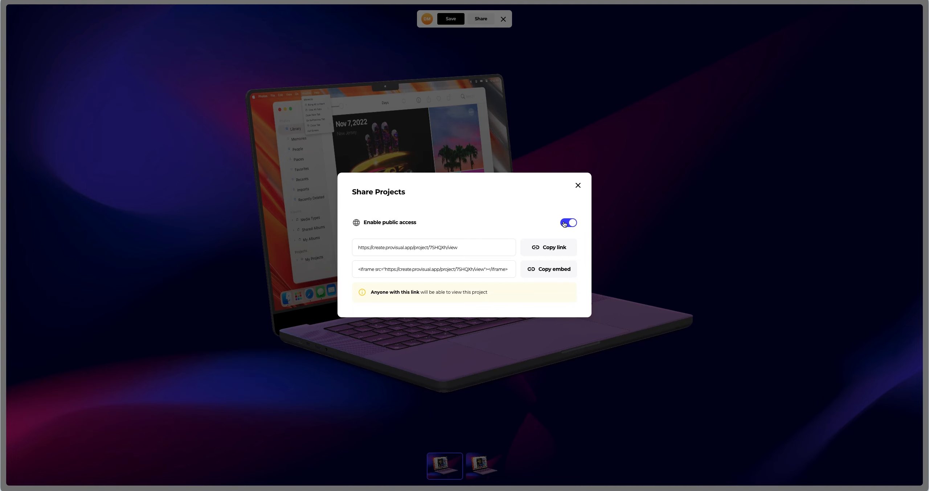